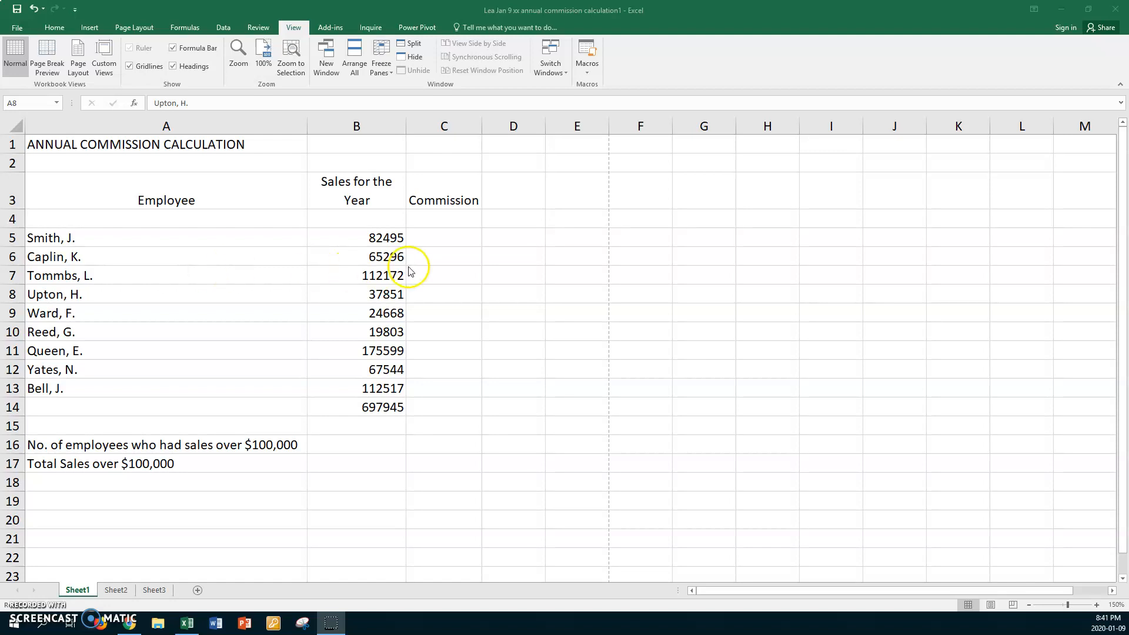
Enter =IF(B5>100000,1500,0) in C5 as the commission formula and fill it down through C13.
click(446, 239)
click(446, 239)
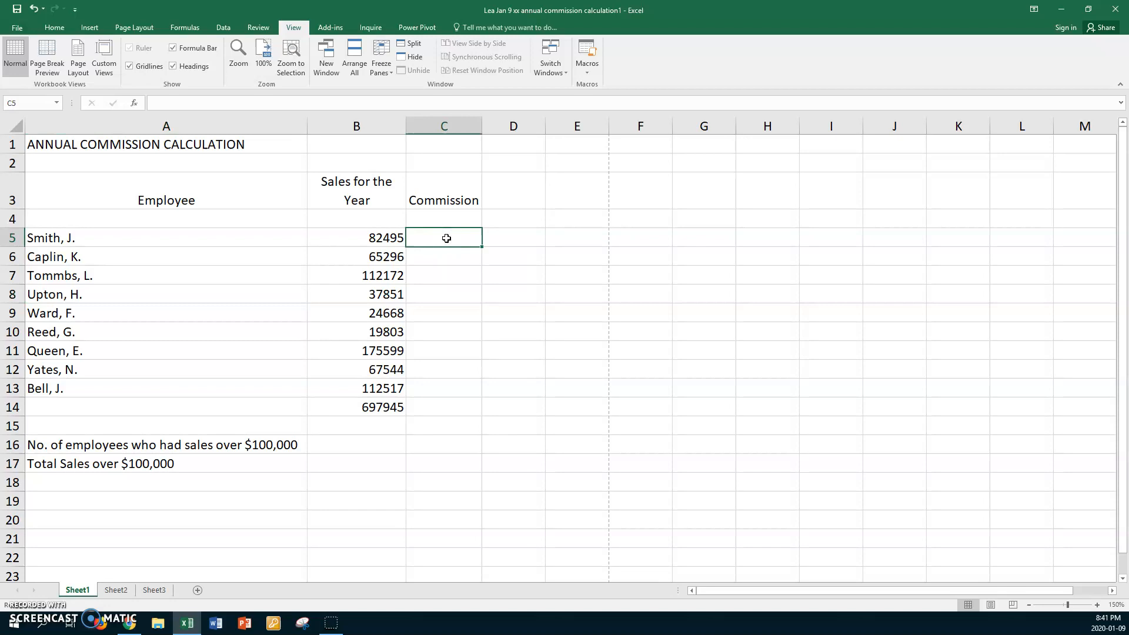
text(=)
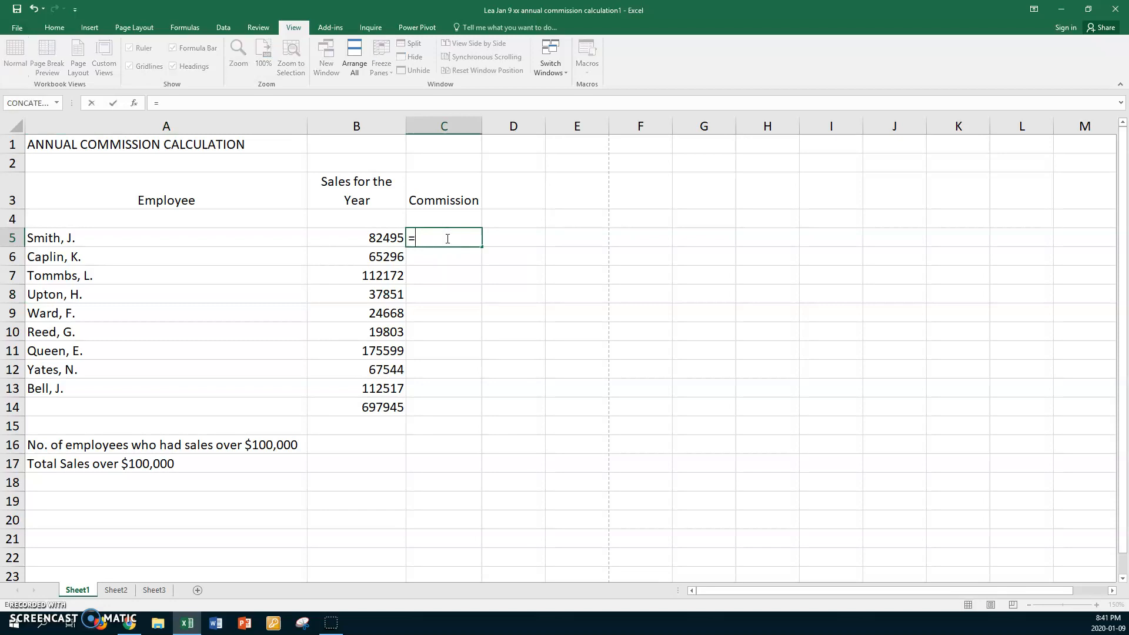
text(if()
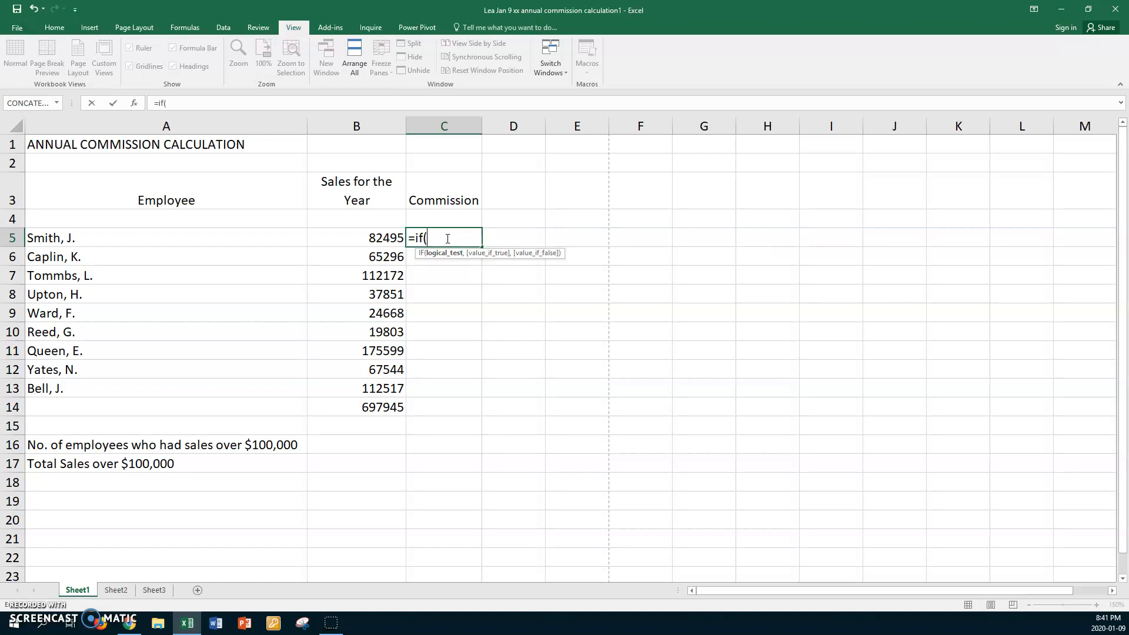
click(388, 237)
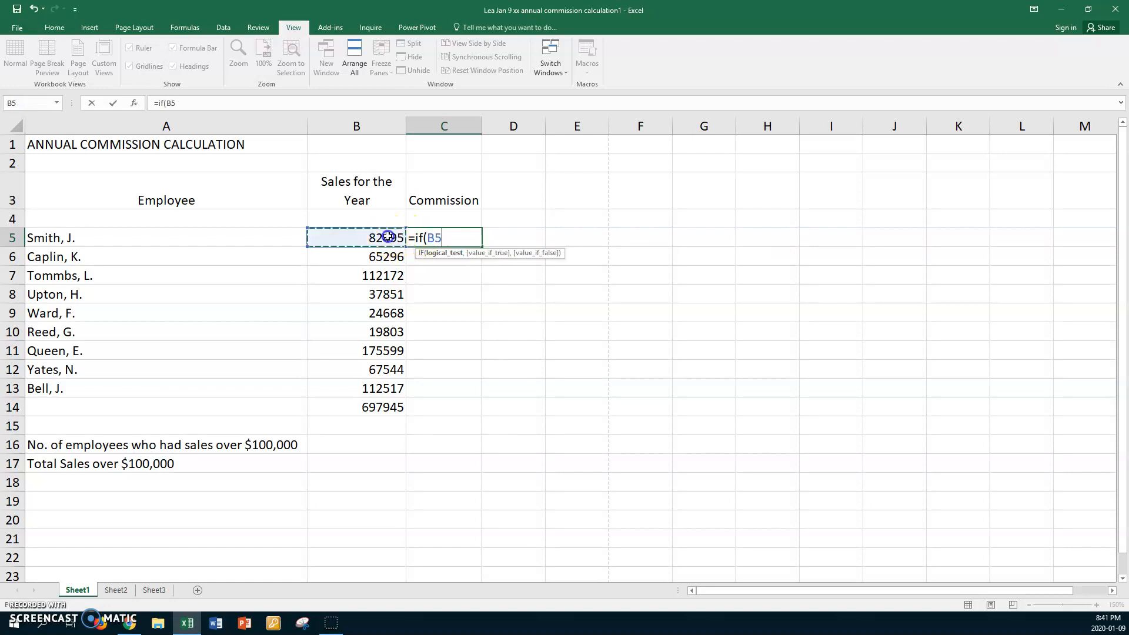
text(>100000)
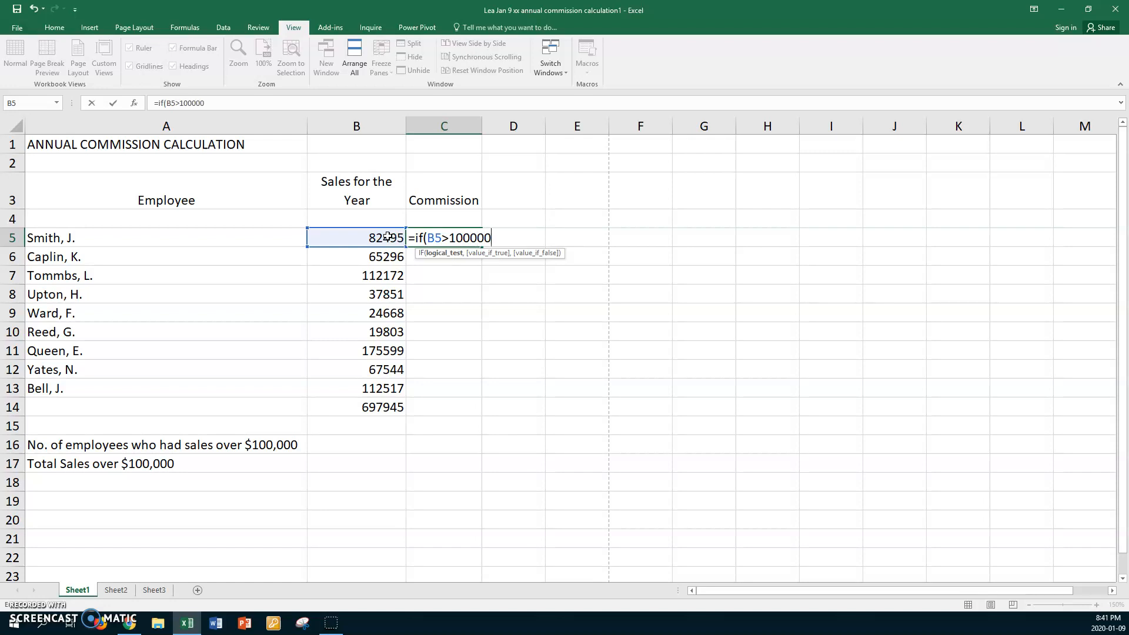
text(,1500)
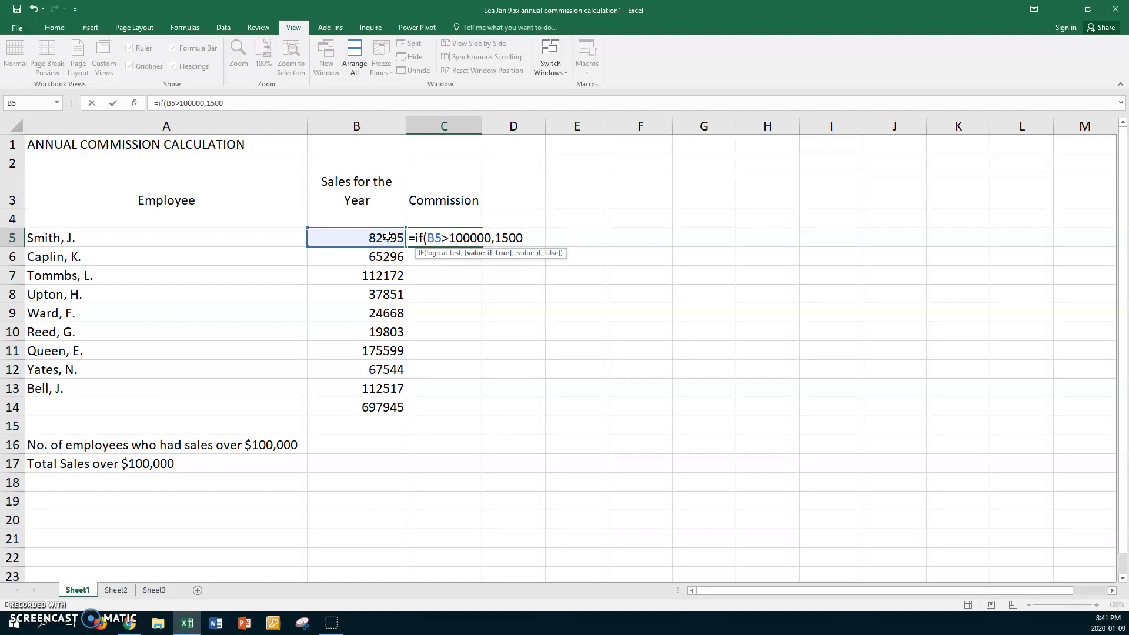
text(,0))
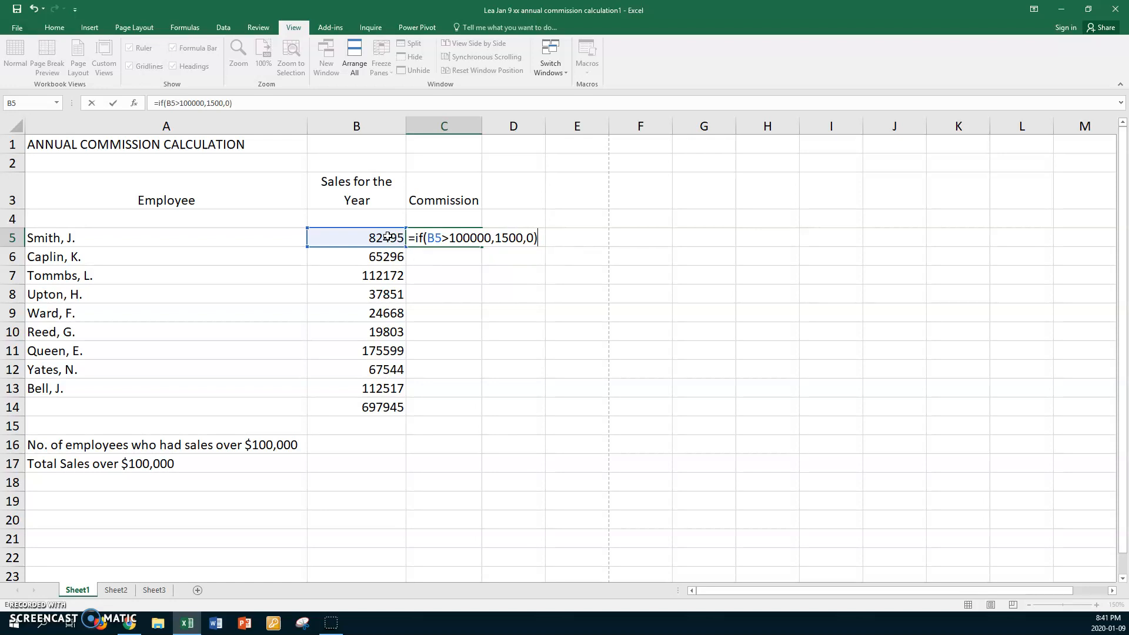
key(Return)
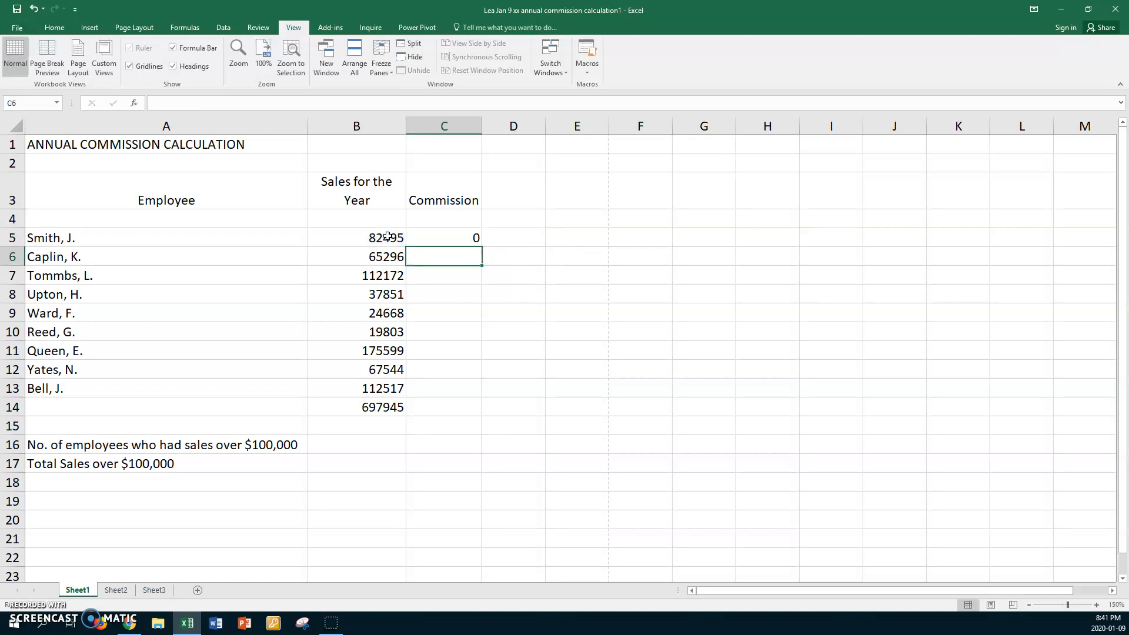
click(444, 235)
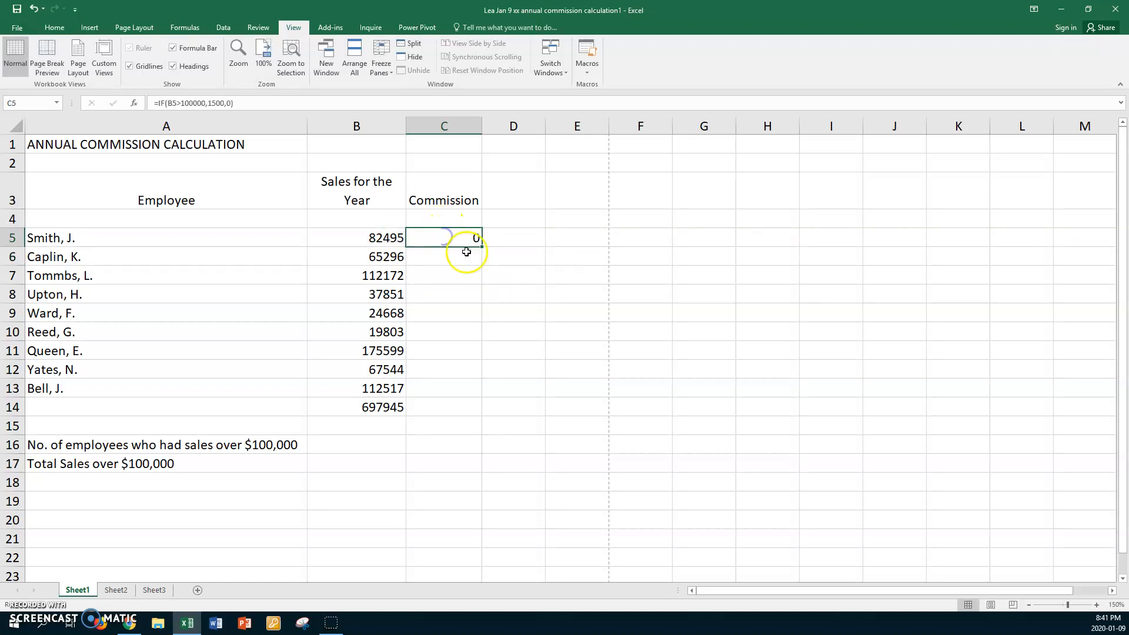
drag(481, 247, 451, 388)
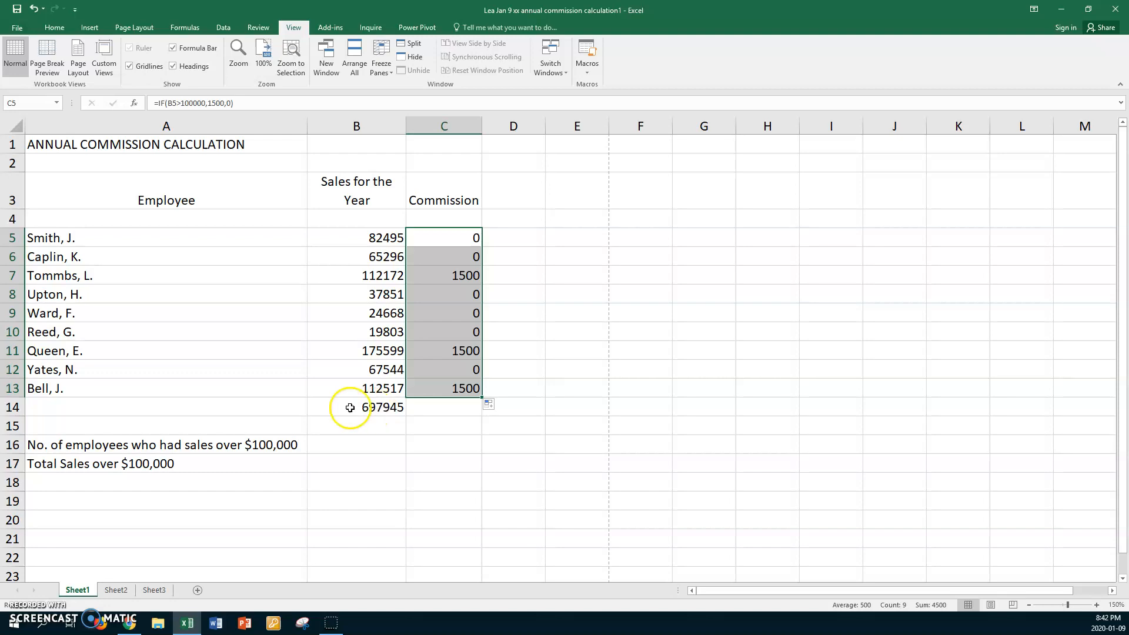
Enter =COUNTIF(B5:B13,">100000") in B16 to count the employees with sales over $100,000.
click(347, 448)
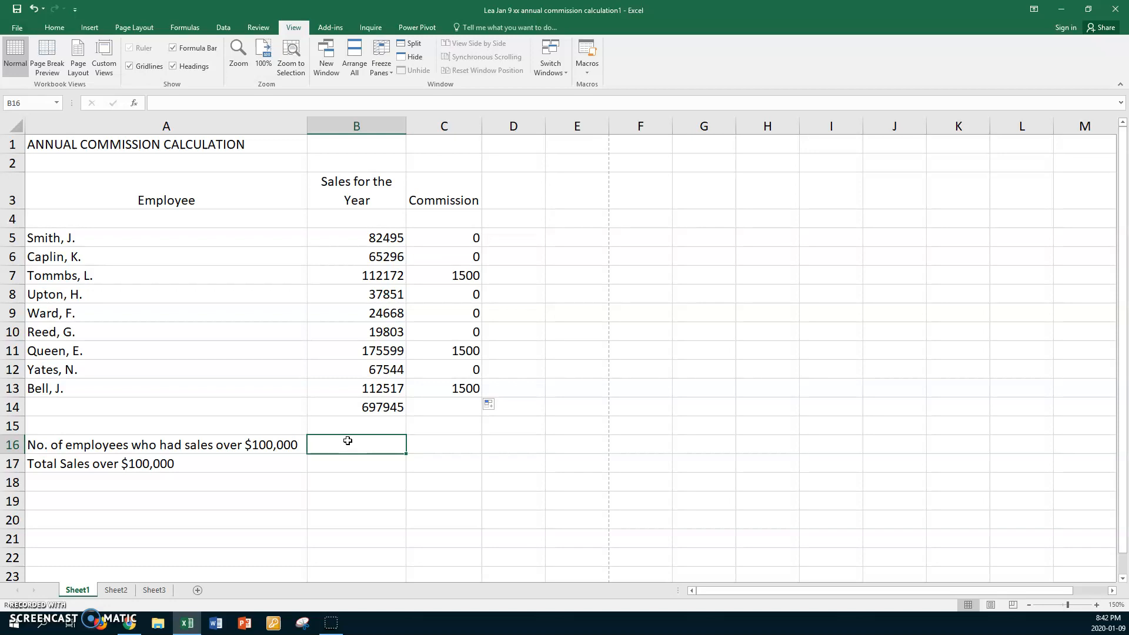
text(=)
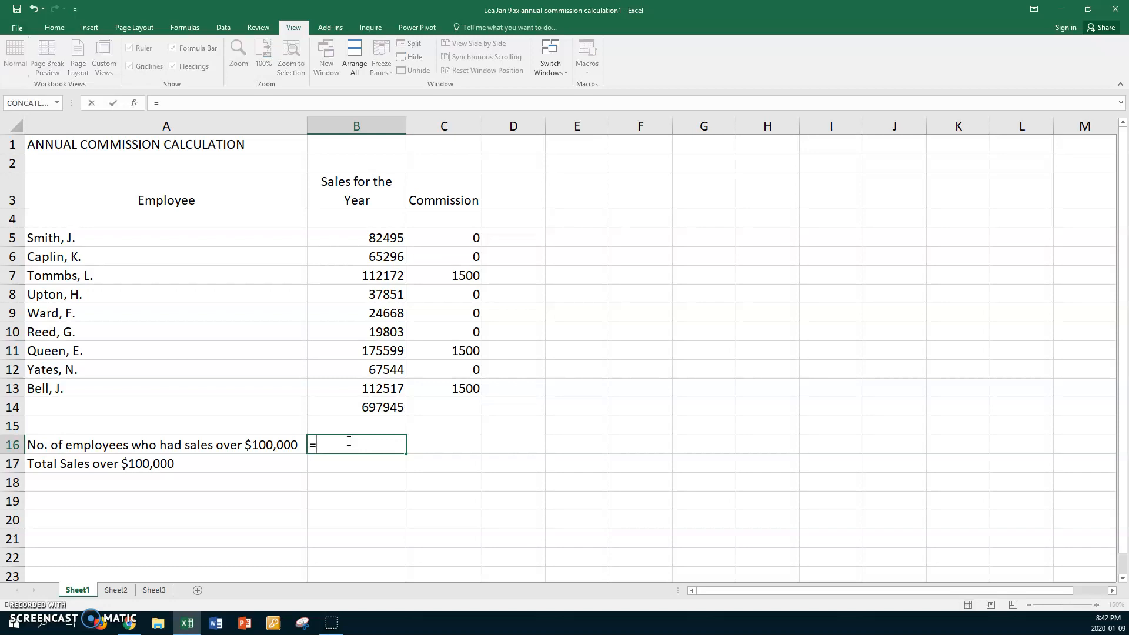
text(count)
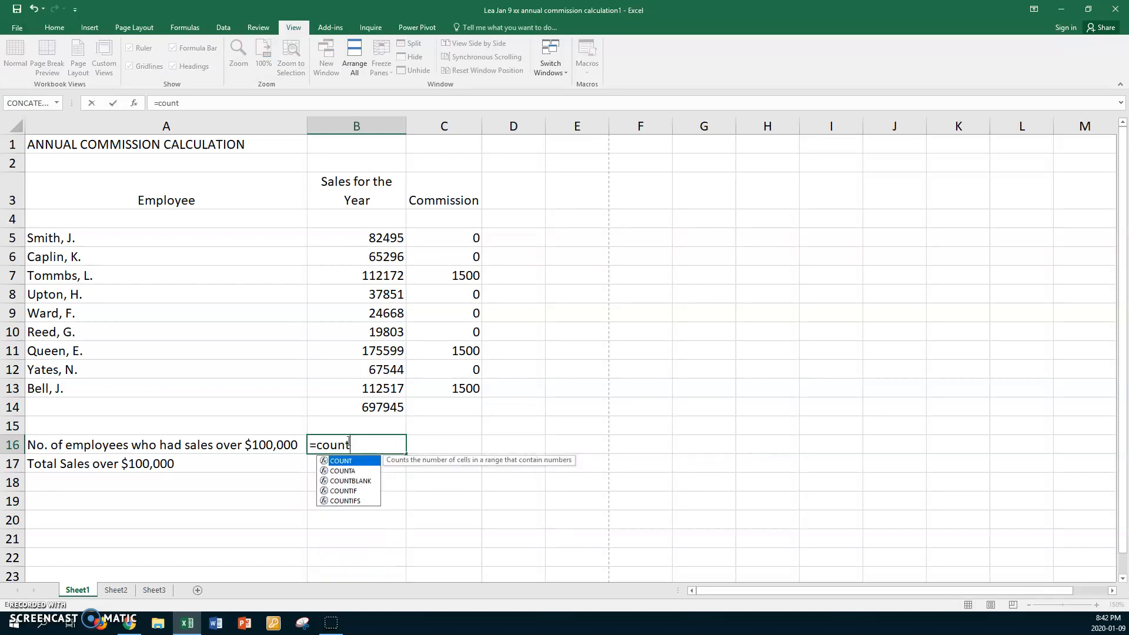
text(if()
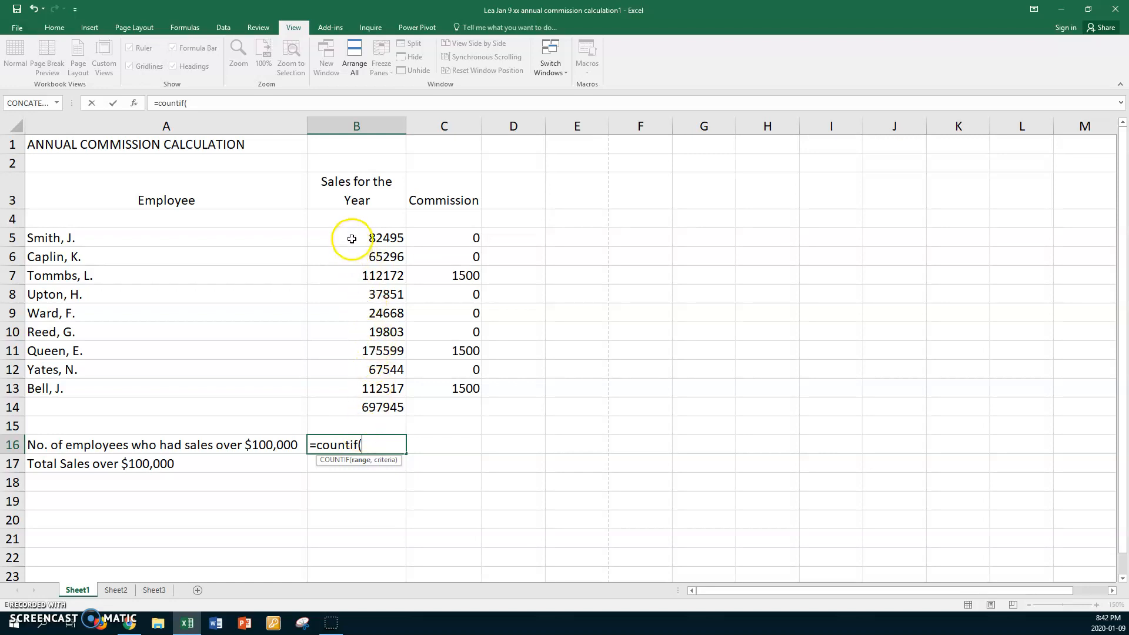
drag(350, 240, 331, 384)
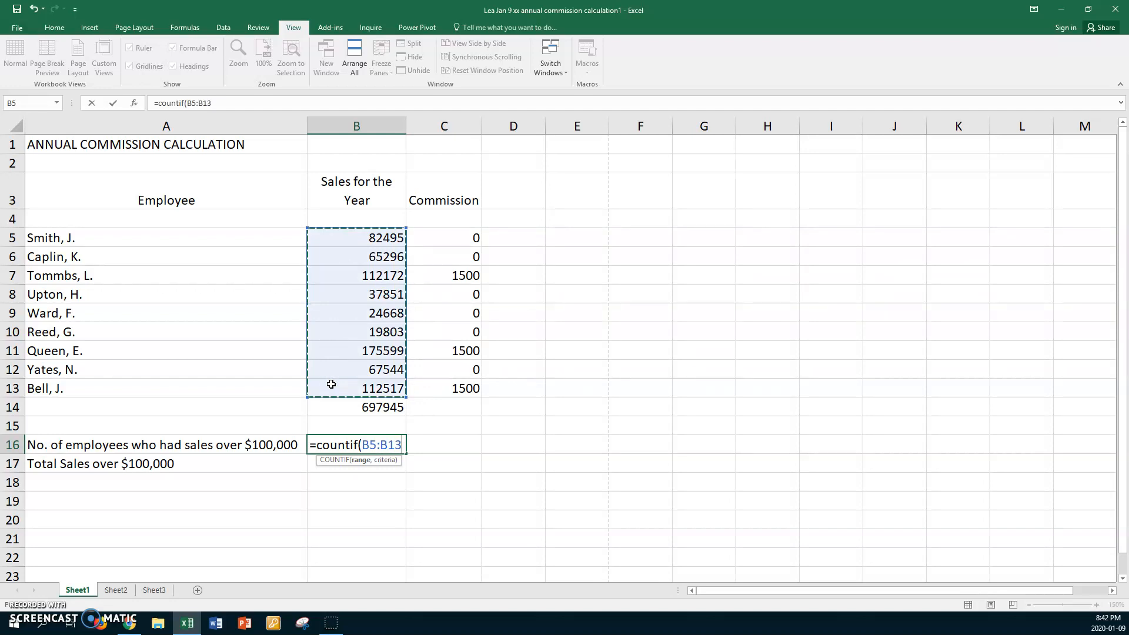
text(,">100000)
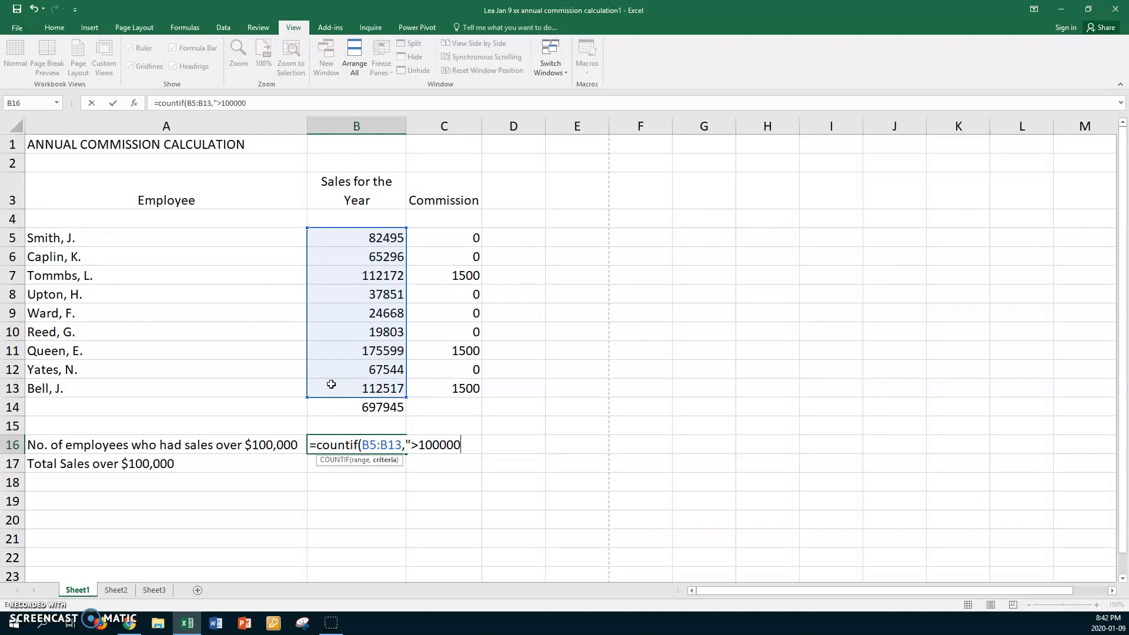
text(")
text())
key(Return)
click(359, 444)
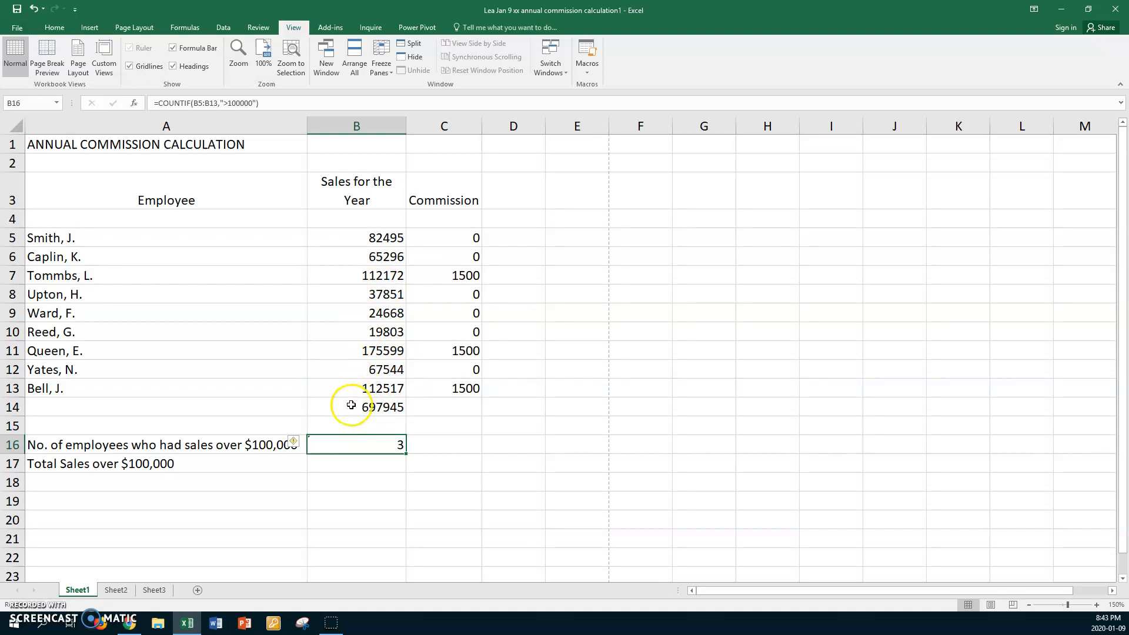
Enter =SUMIF(B5:B13,">100000",B5:B13) in B17 to total the sales over $100,000.
click(337, 465)
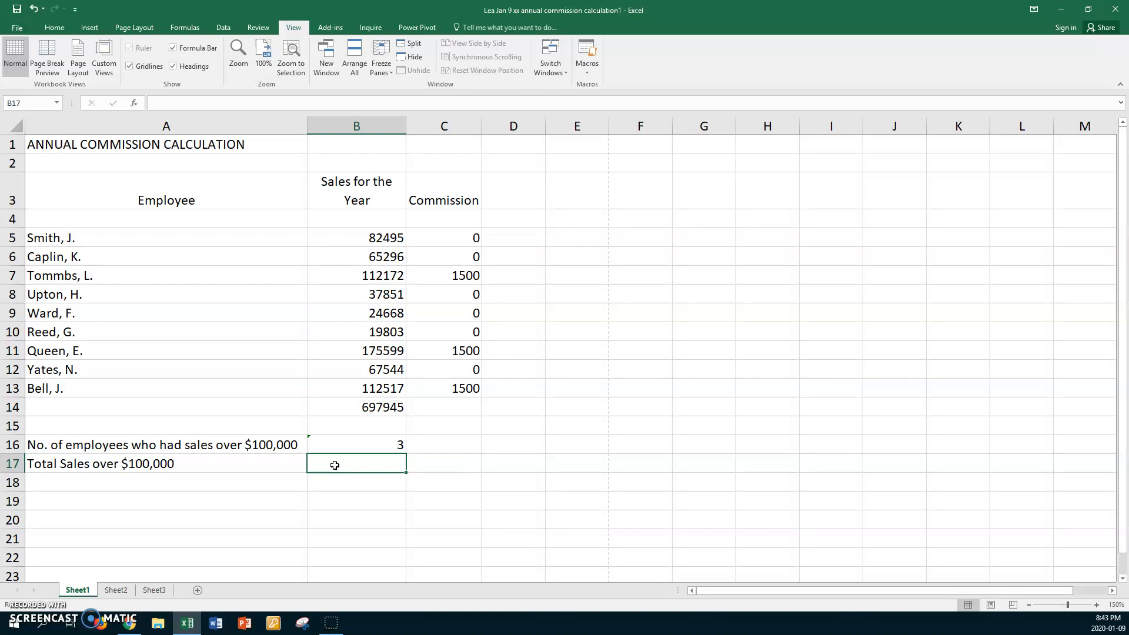
text(=sumif)
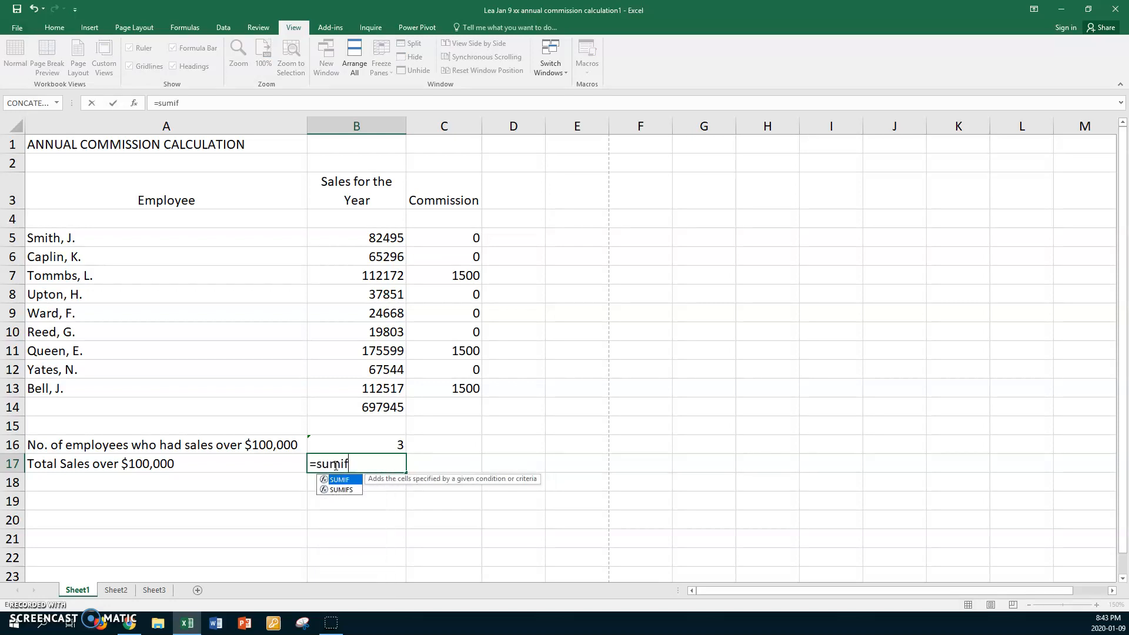
text(()
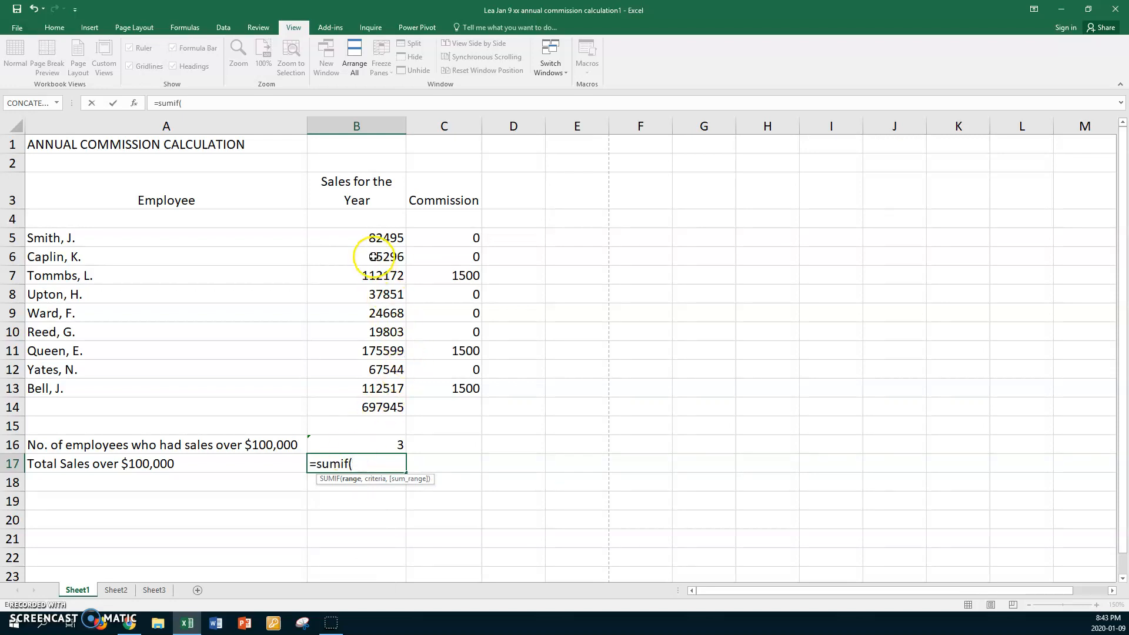
drag(350, 237, 337, 383)
text(,)
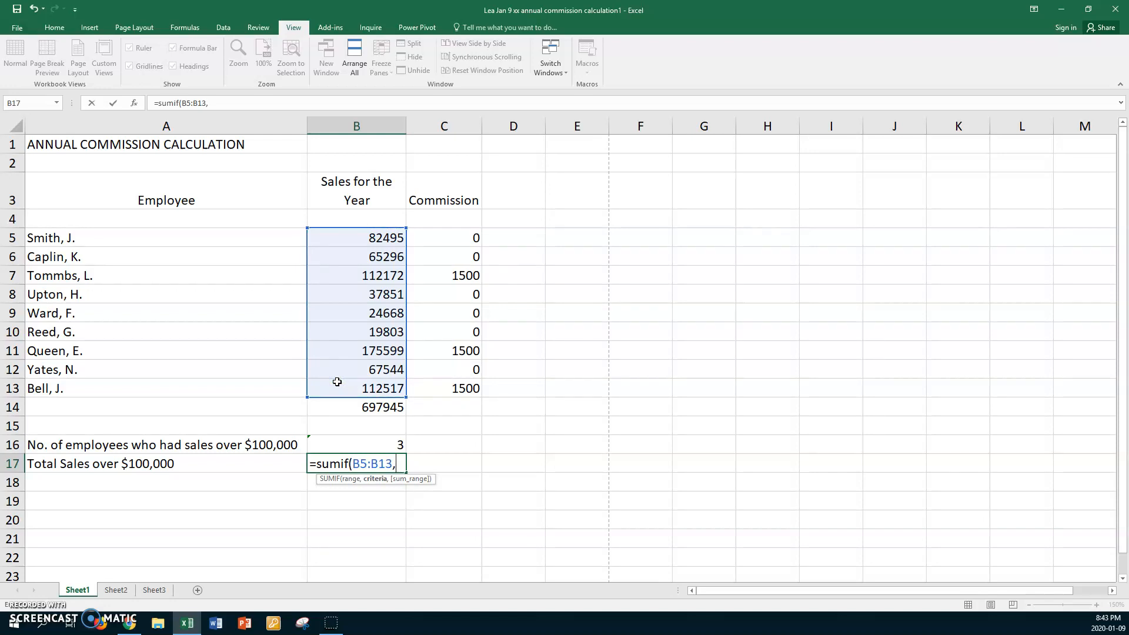
text(">100000",)
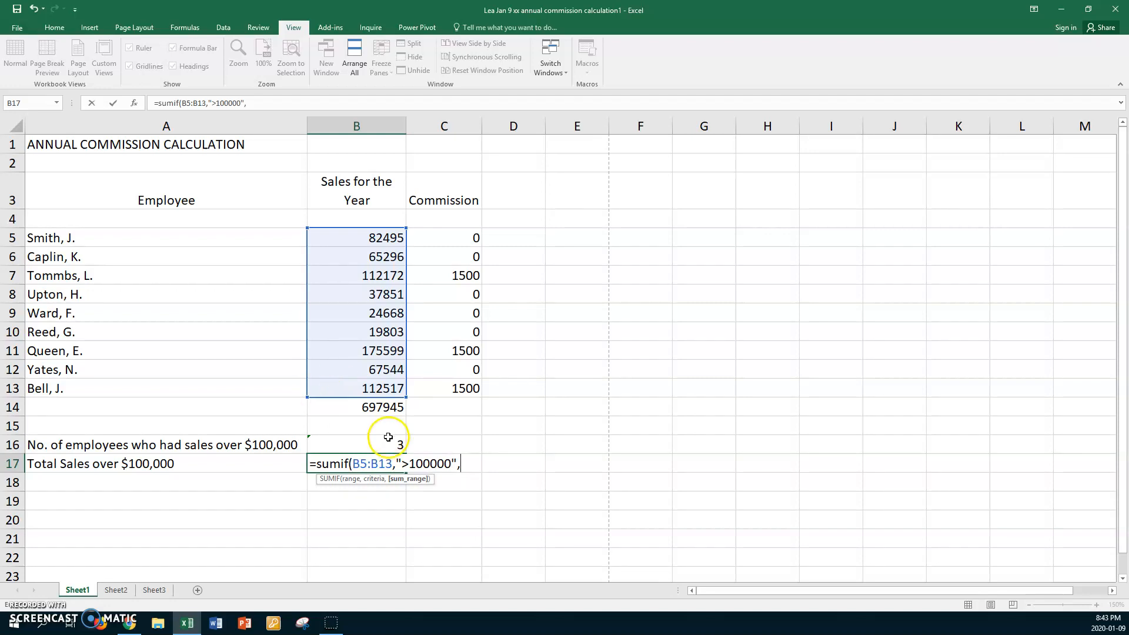
drag(341, 239, 345, 381)
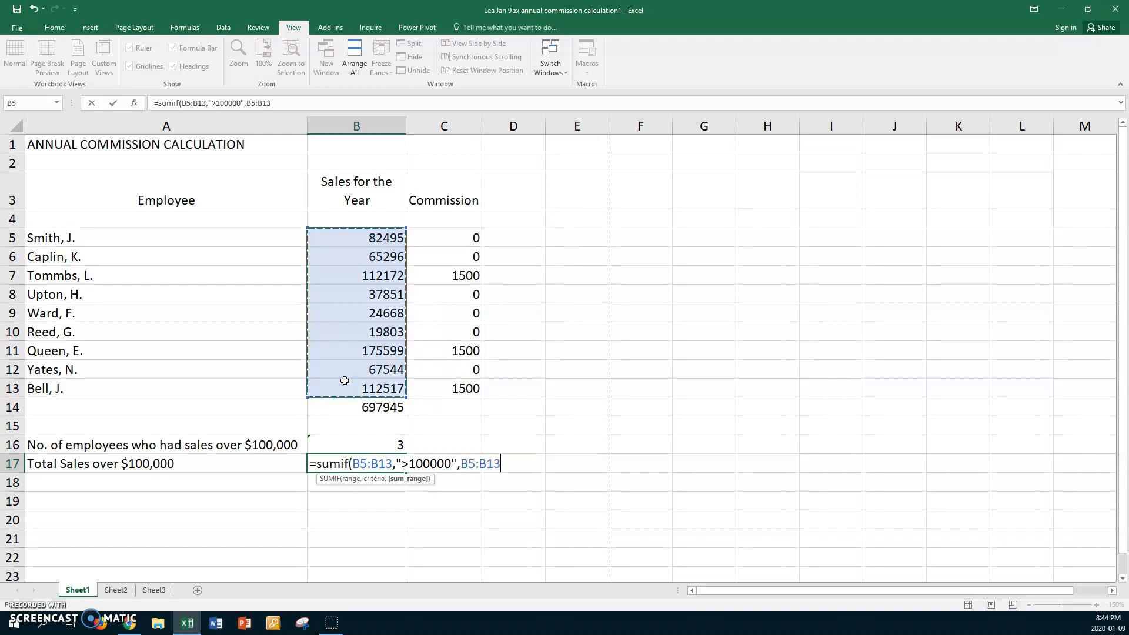
text())
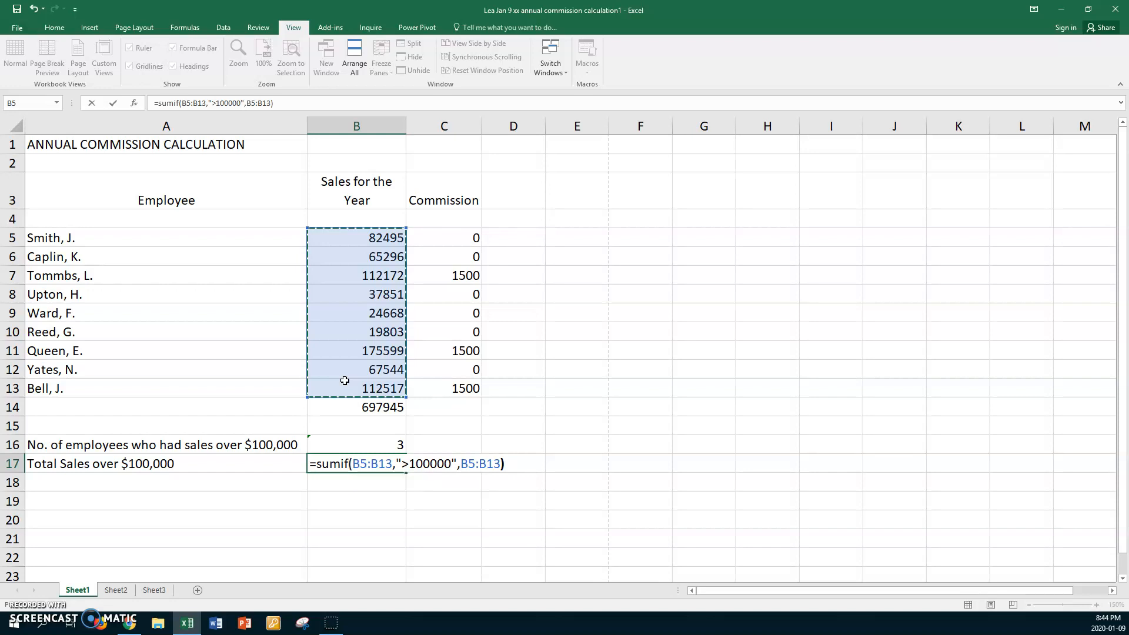
key(Return)
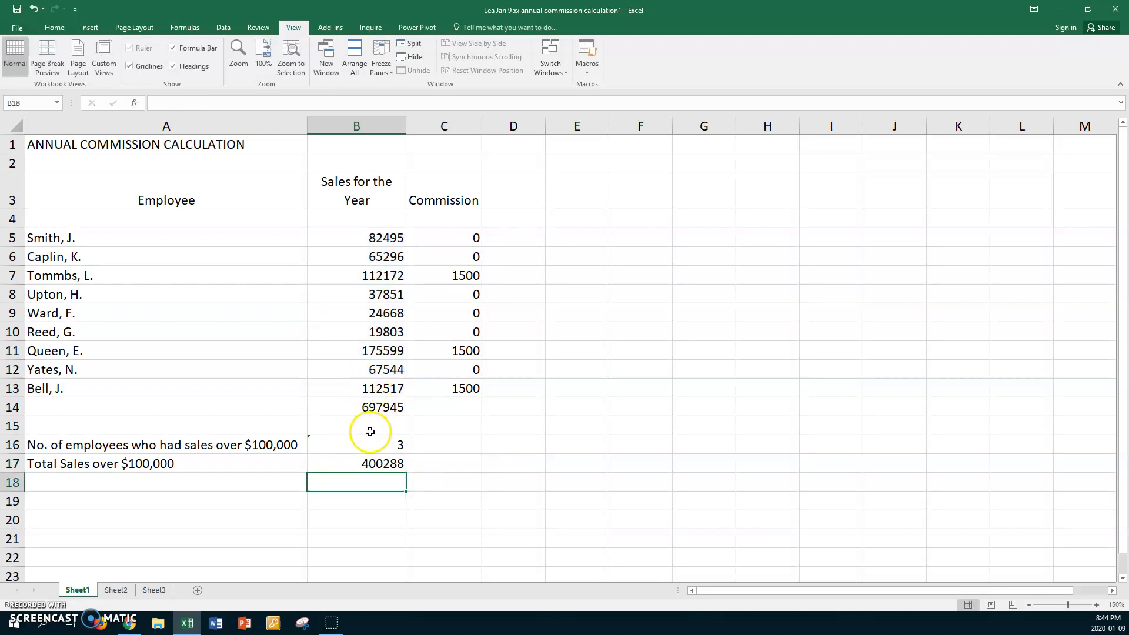
click(360, 464)
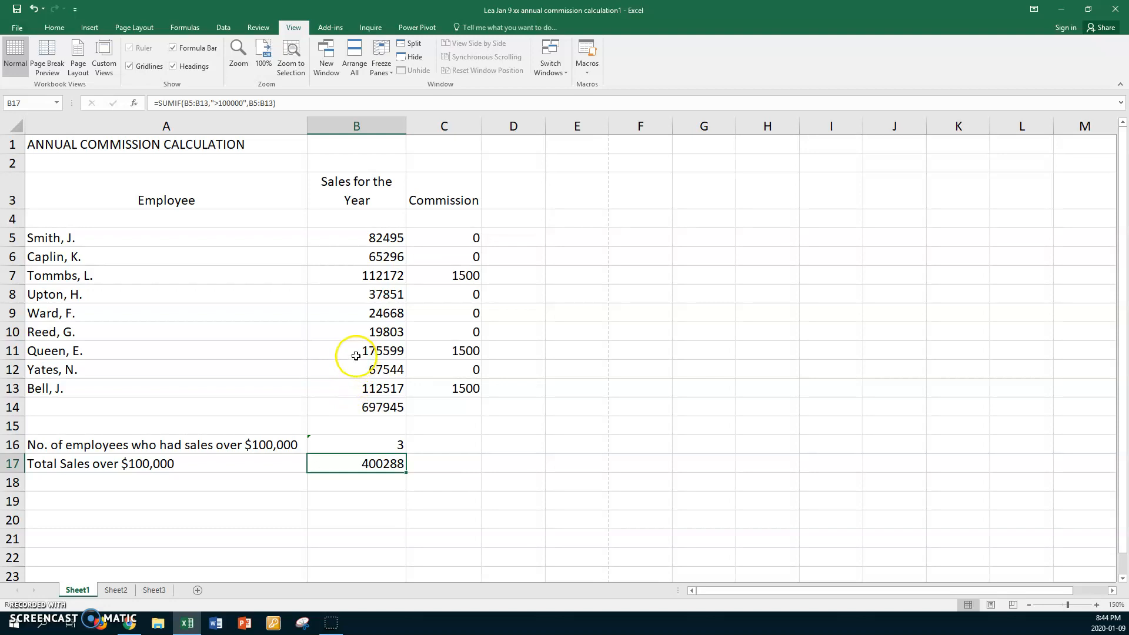
Select the sales figures in B7, B11 and B13 together to check their combined sum against B17.
click(354, 275)
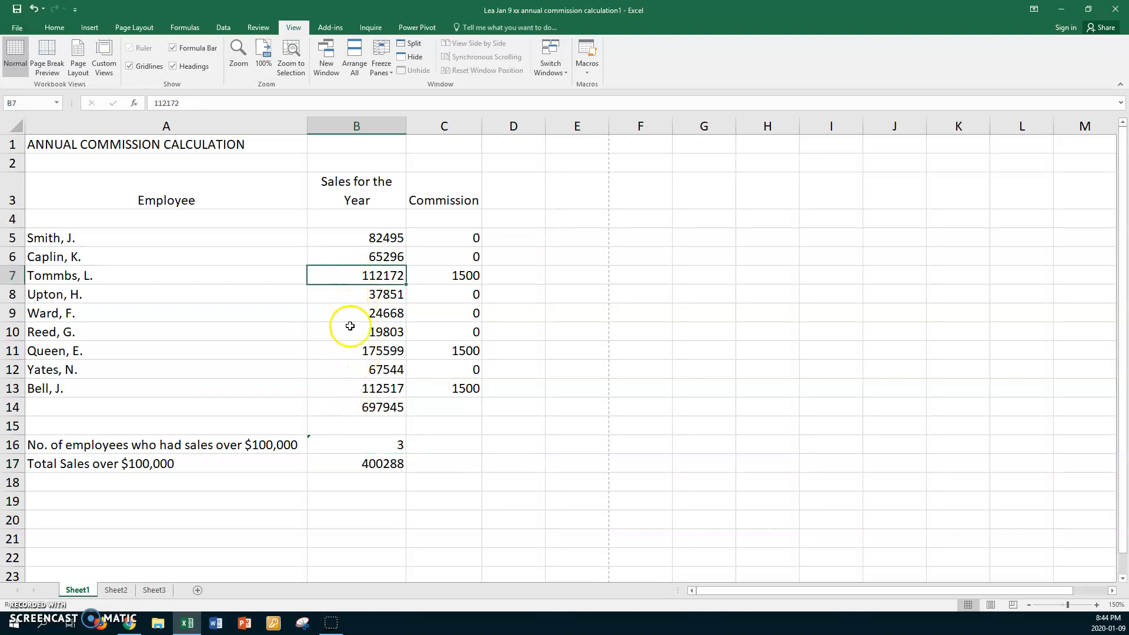
ctrl+click(338, 351)
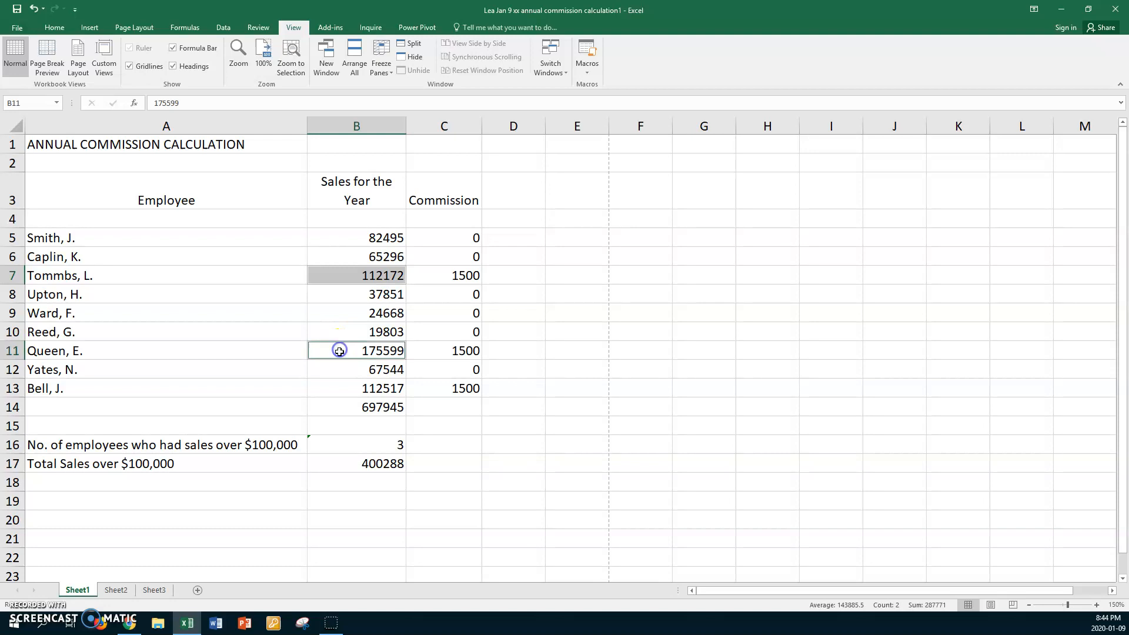
ctrl+click(340, 389)
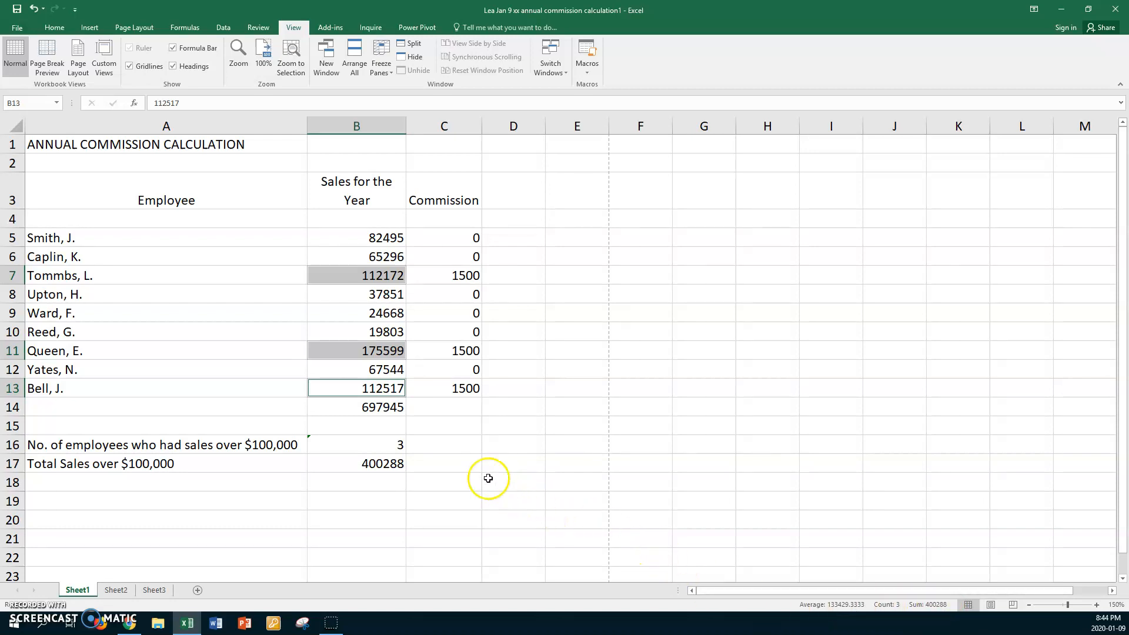
click(455, 440)
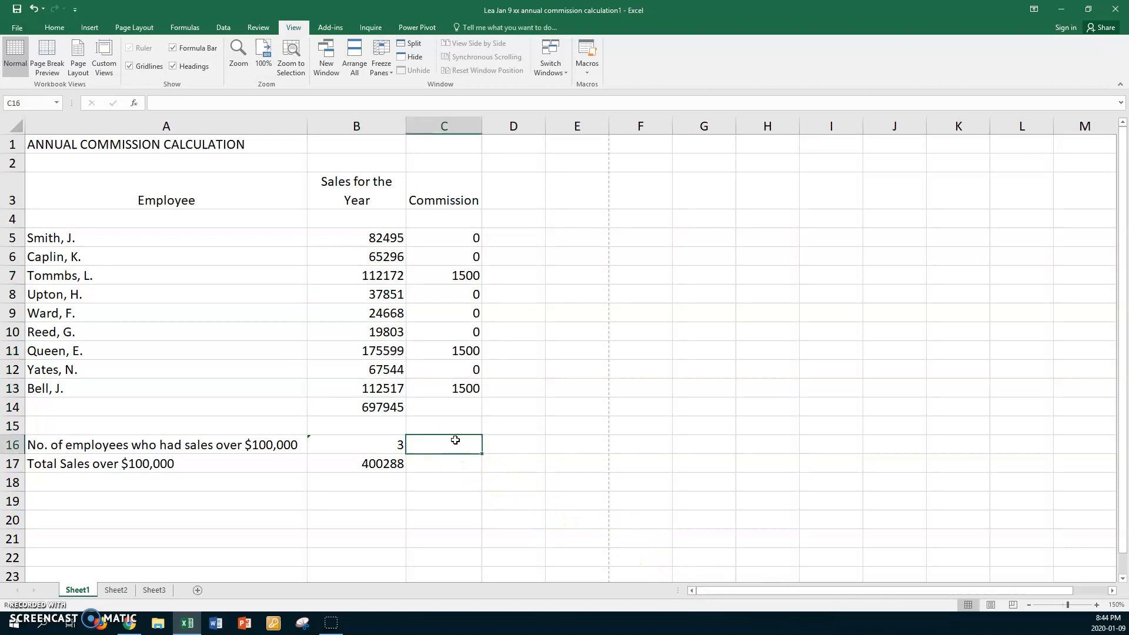
Add the column heading Bonus in D3, beside the Commission heading.
click(25, 616)
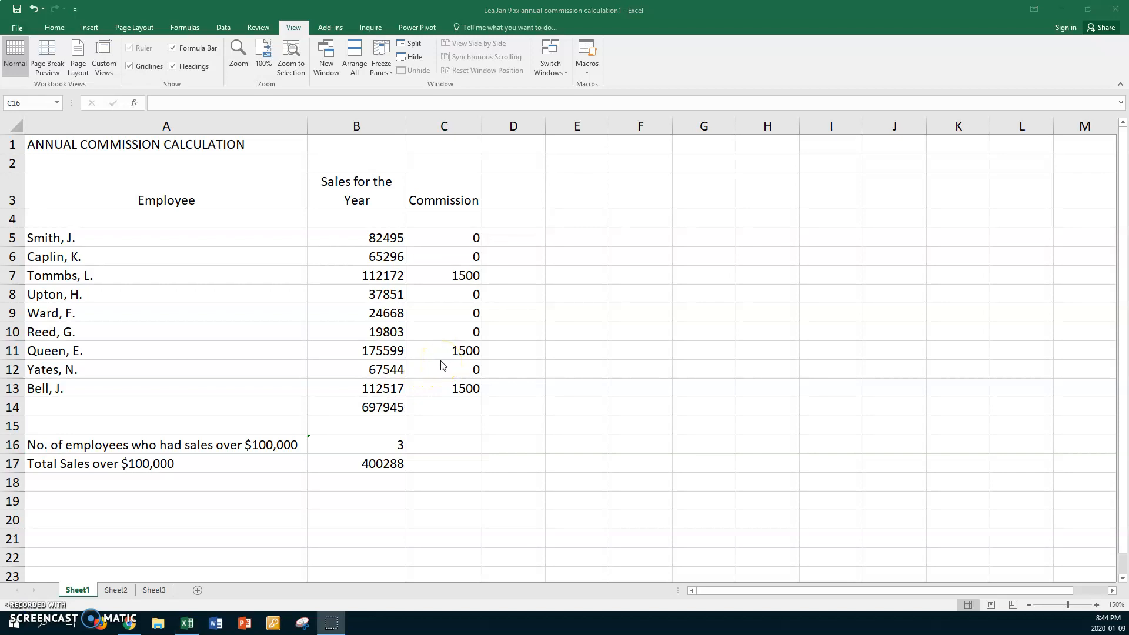
click(524, 201)
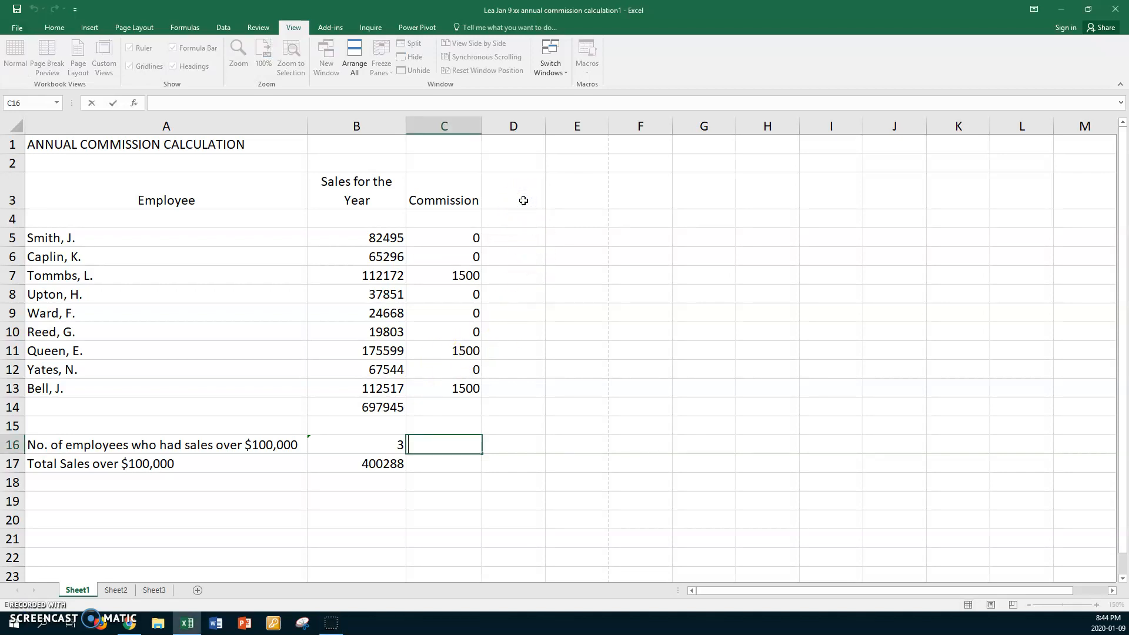
click(523, 200)
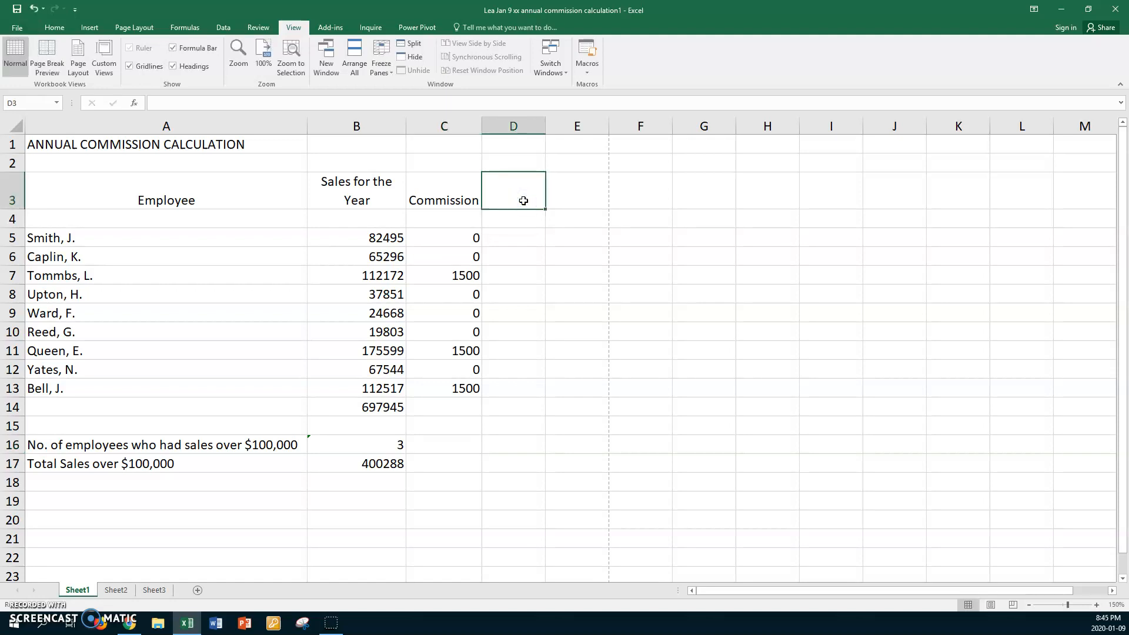
text(Bonus)
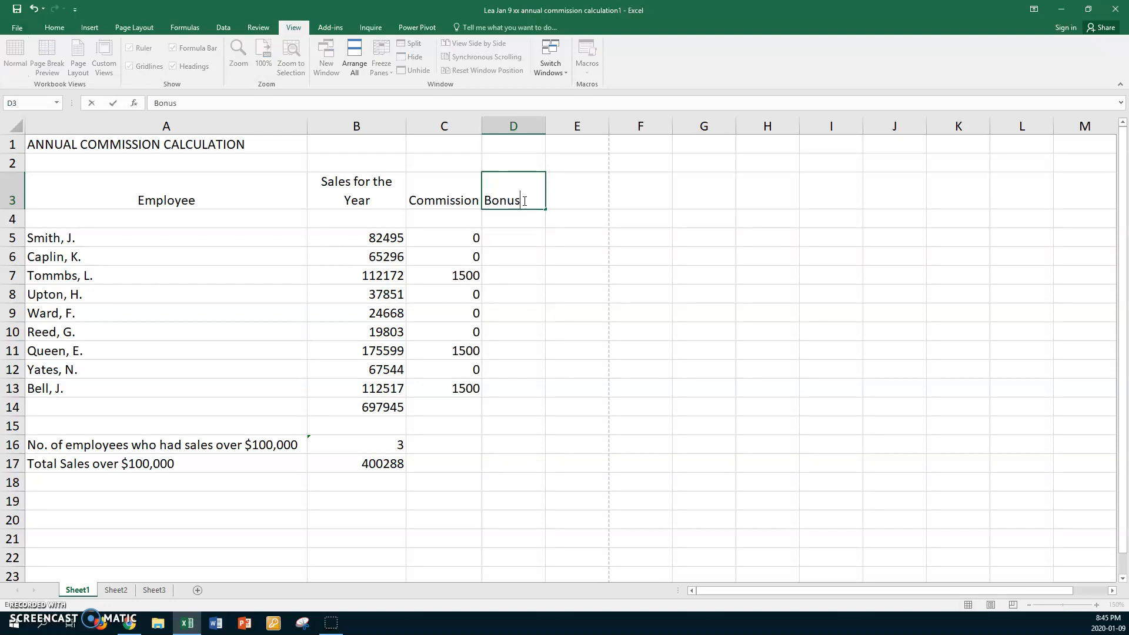
key(Return)
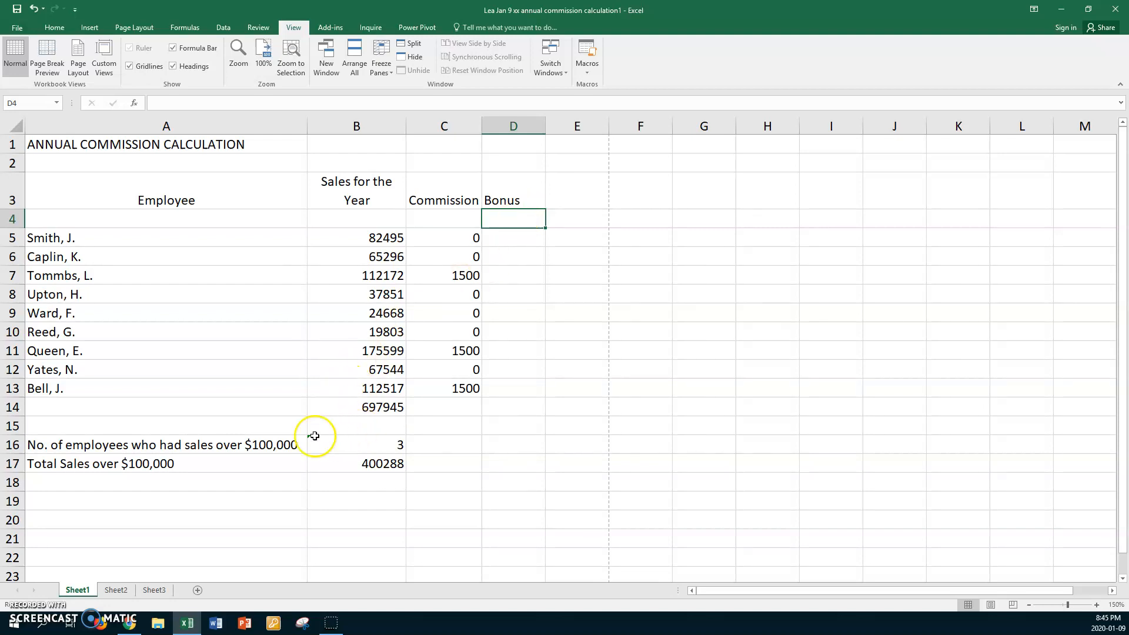
Label A19 as Bonus1 and enter the rate 1.50% beside it in B19.
click(63, 502)
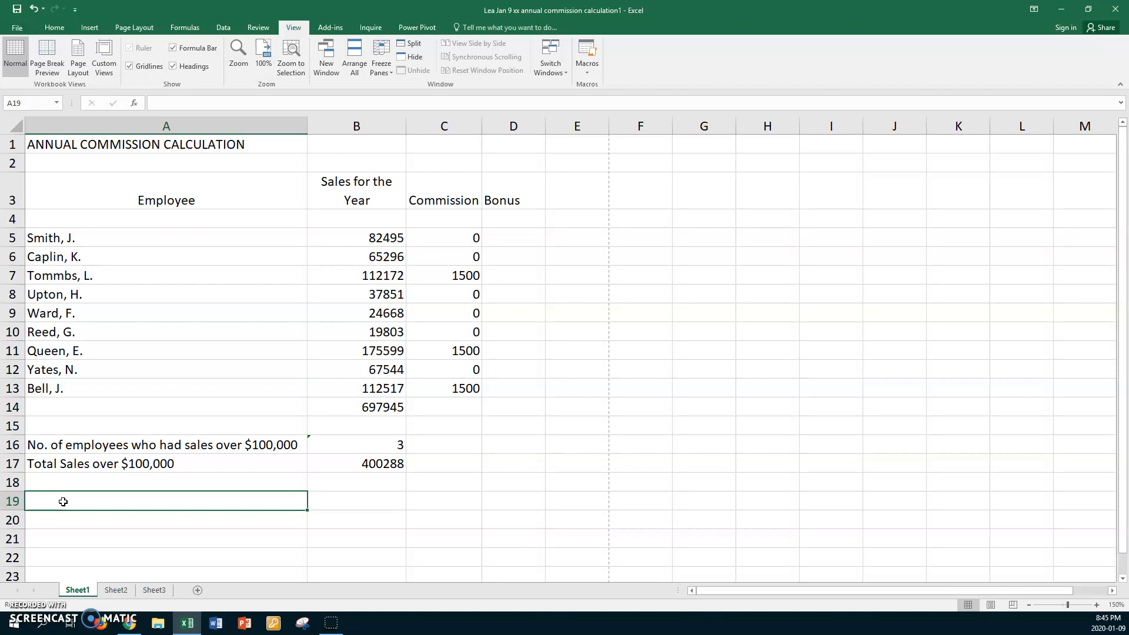
text(Bon)
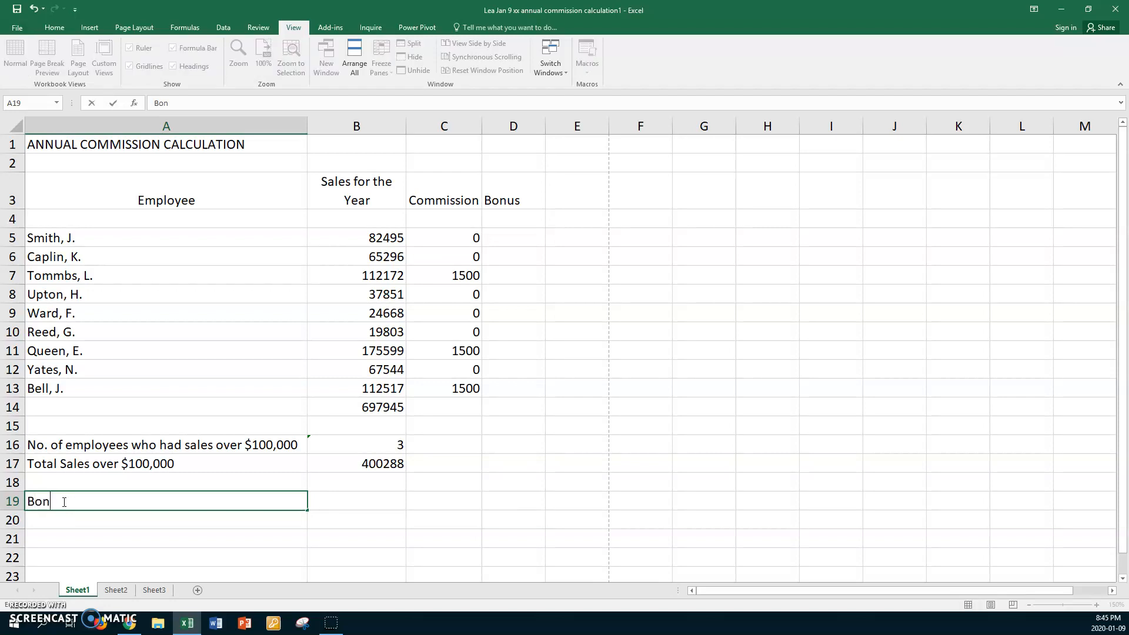
text(us1)
click(341, 501)
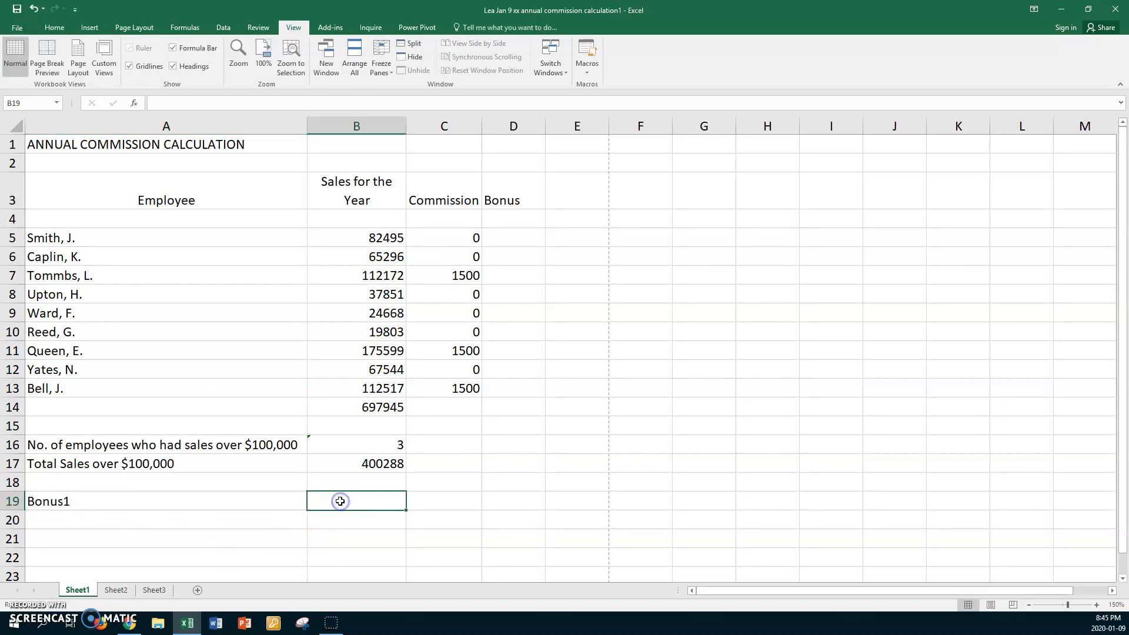
text(1.)
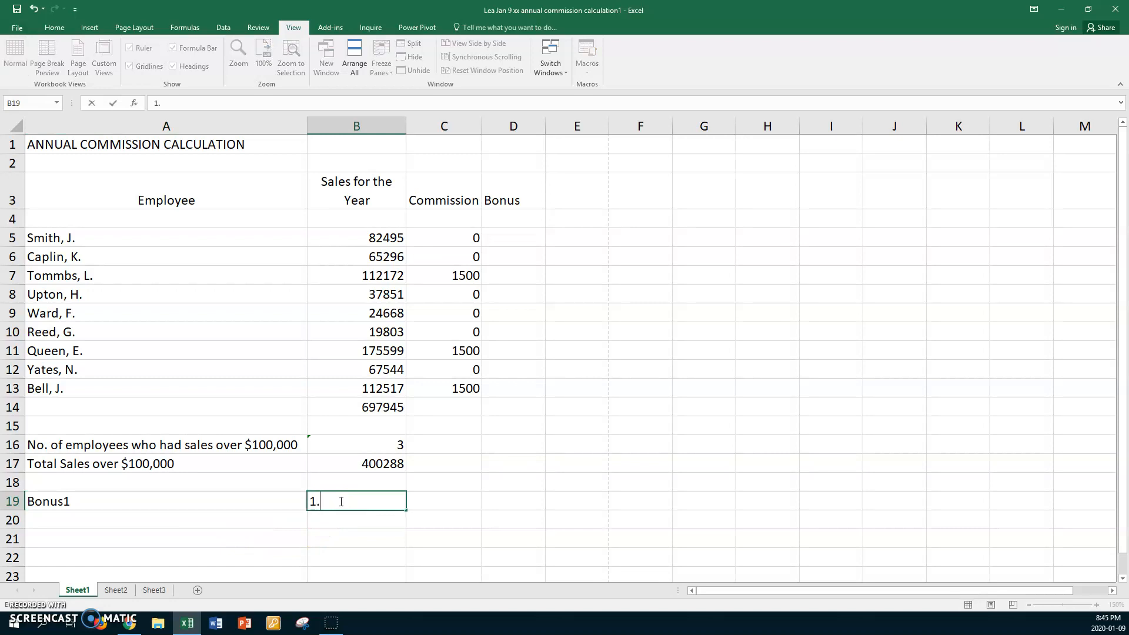
text(50%)
key(Return)
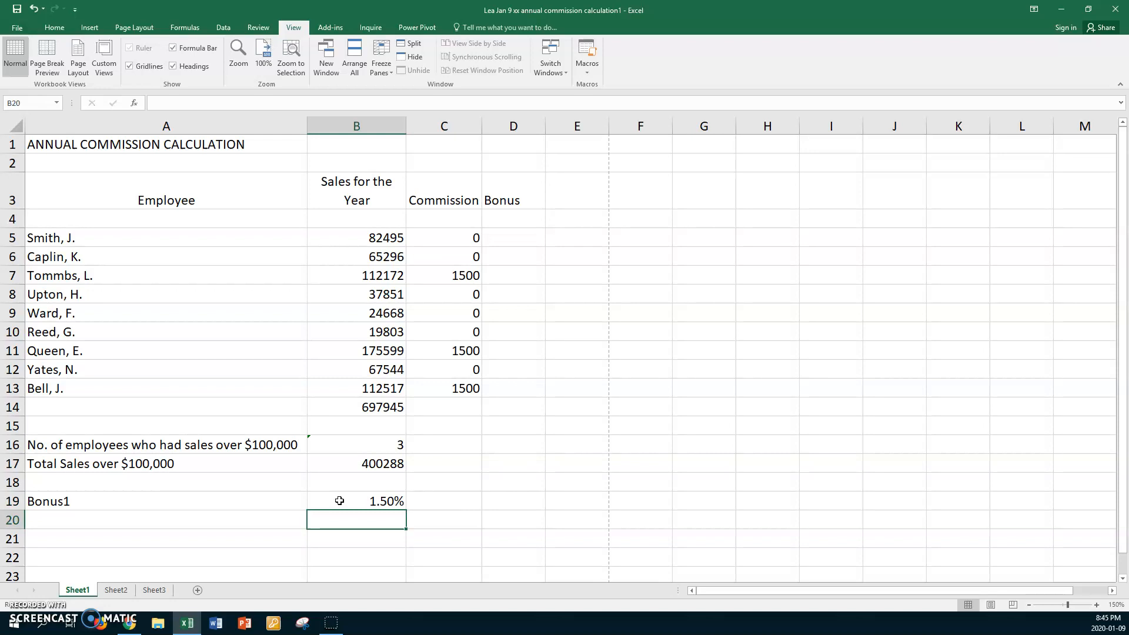
Enter =IF(B5>100000,B5*$B$19,0) in D5 to calculate the first employee's bonus.
click(513, 239)
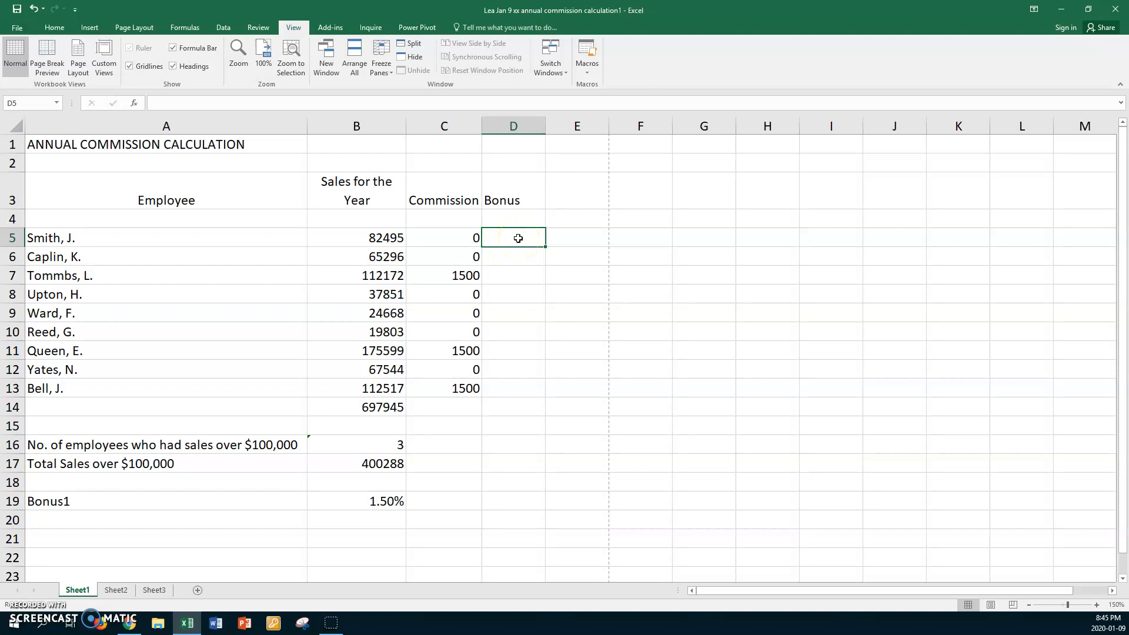
text(=i)
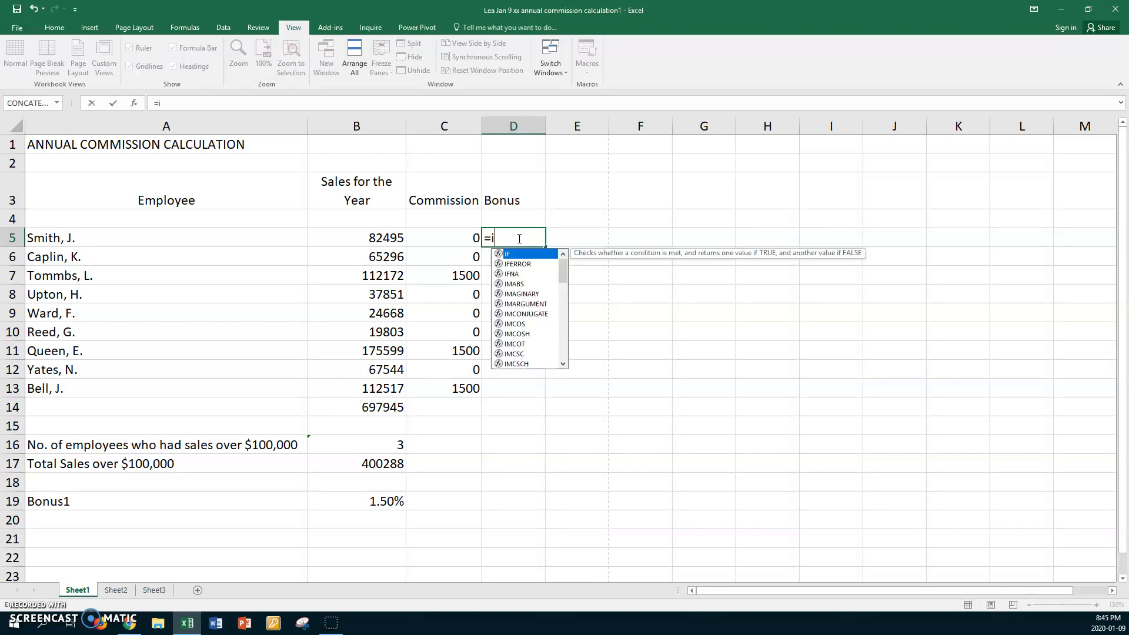
text(f()
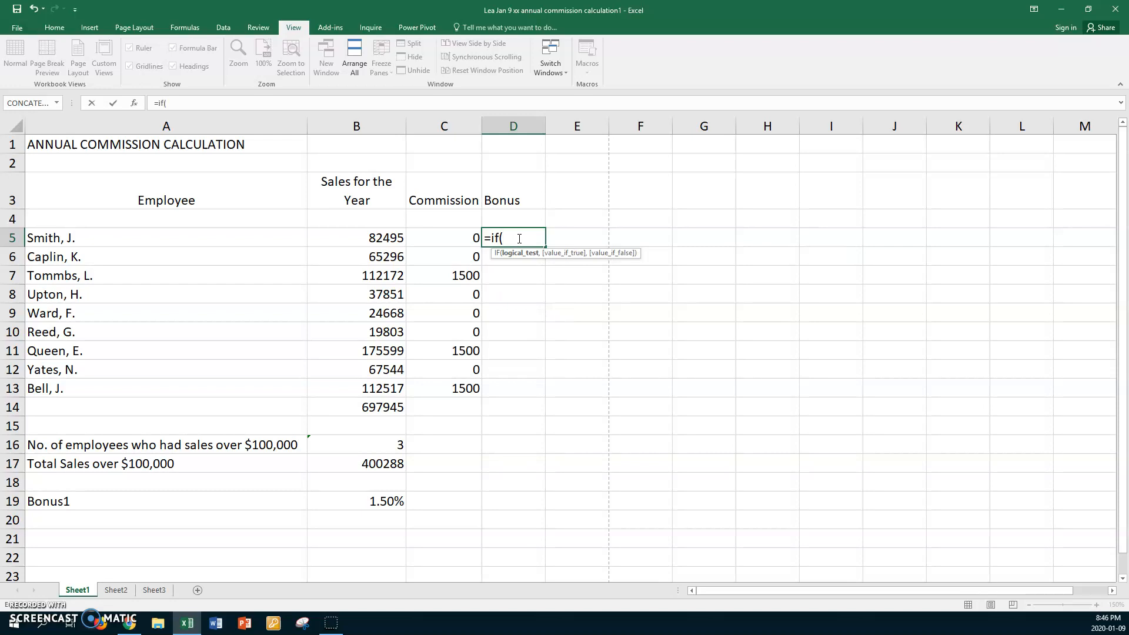
click(353, 234)
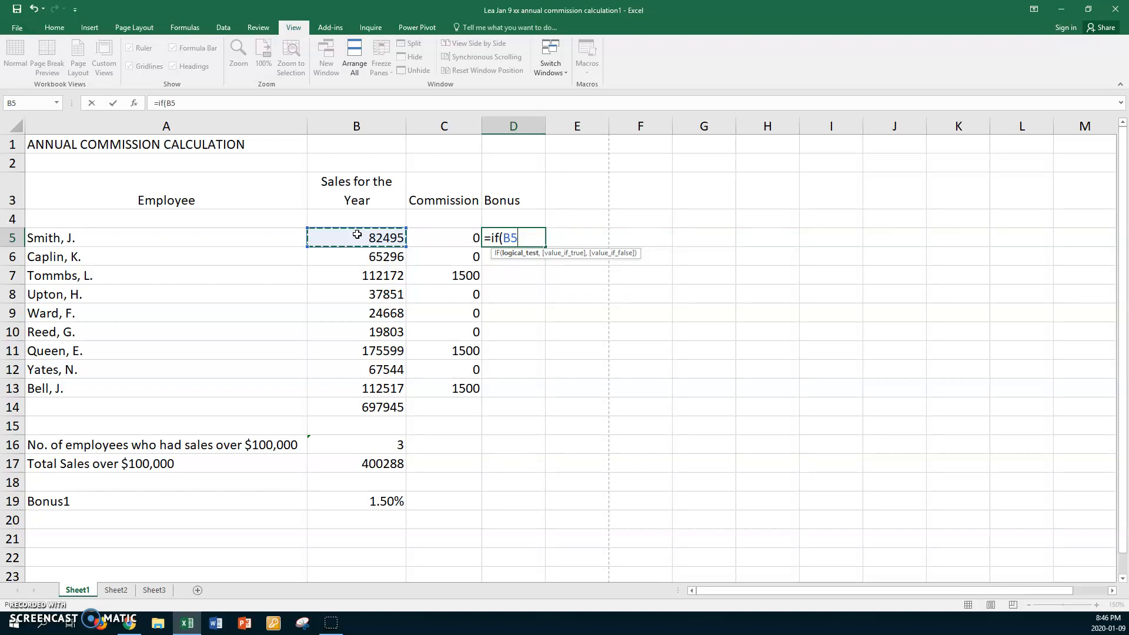
text(1)
key(BackSpace)
text(>100000)
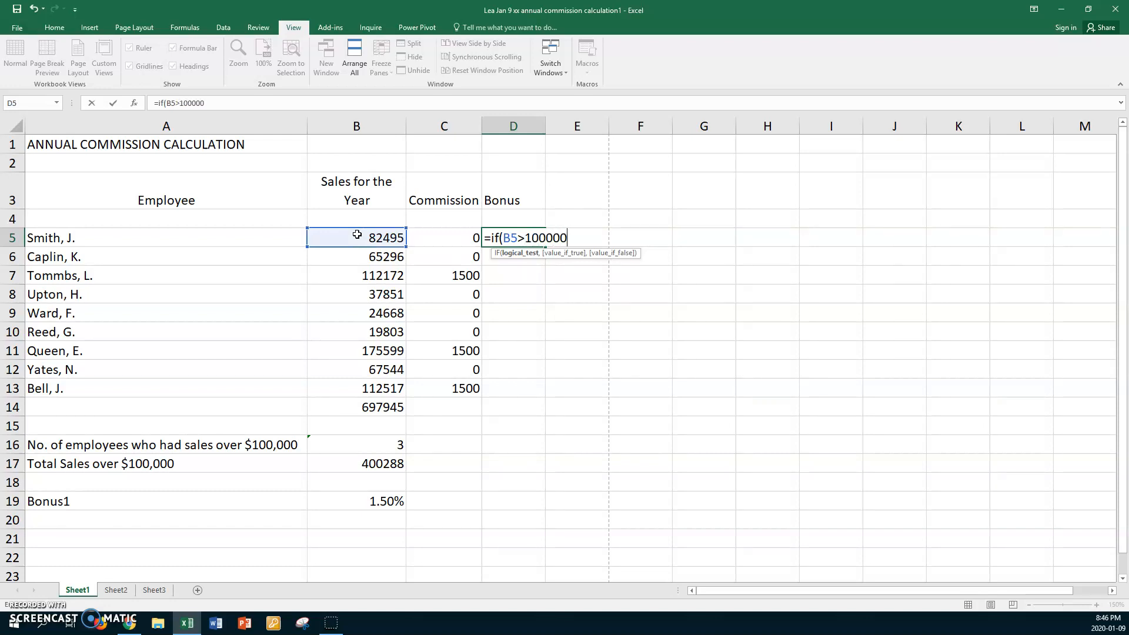
text(,)
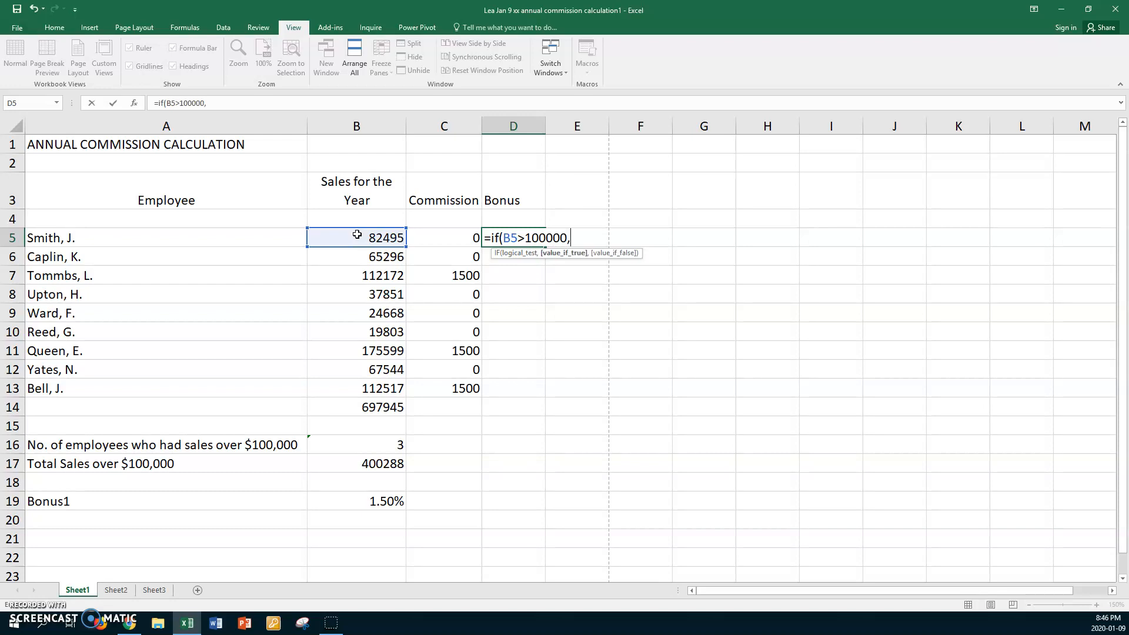
click(356, 247)
click(358, 239)
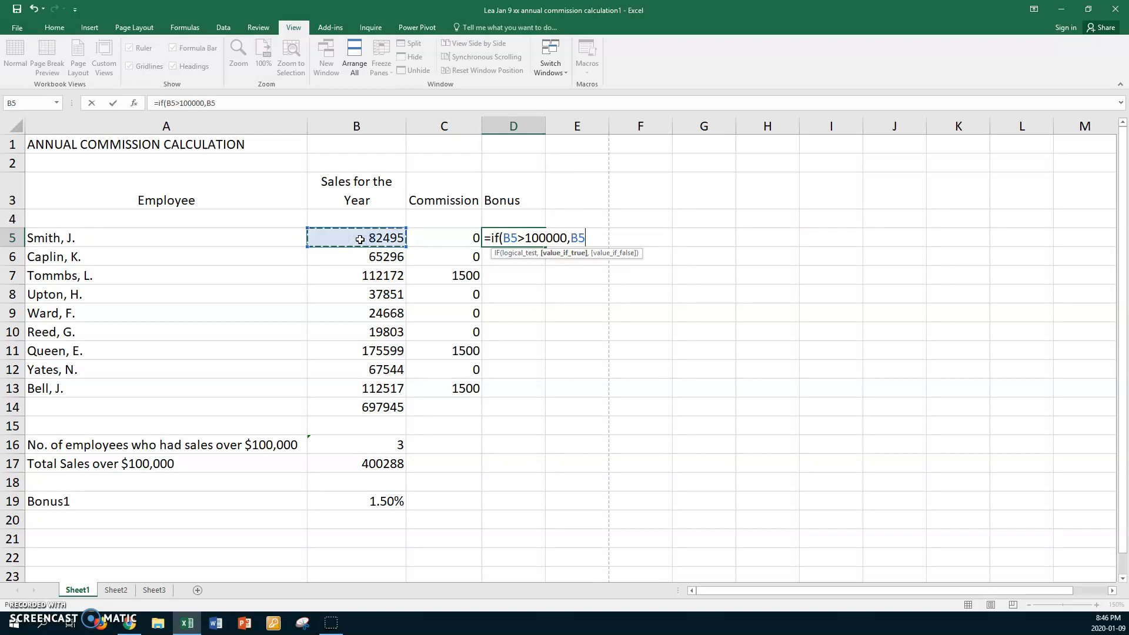
text(*)
click(346, 501)
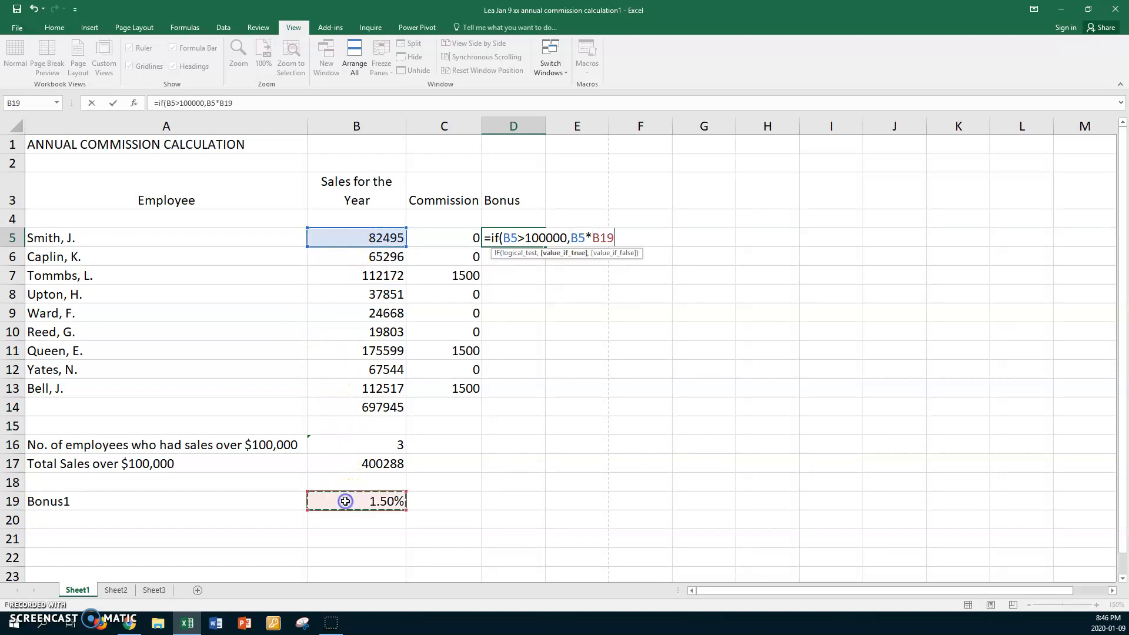
key(F4)
text(,0)
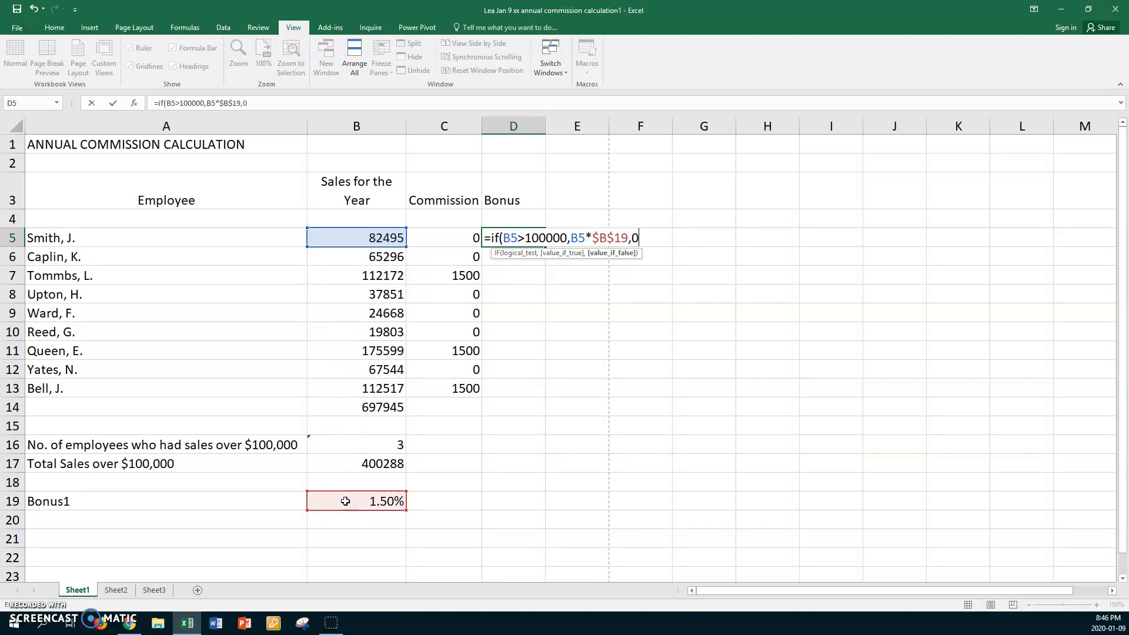
text())
key(Return)
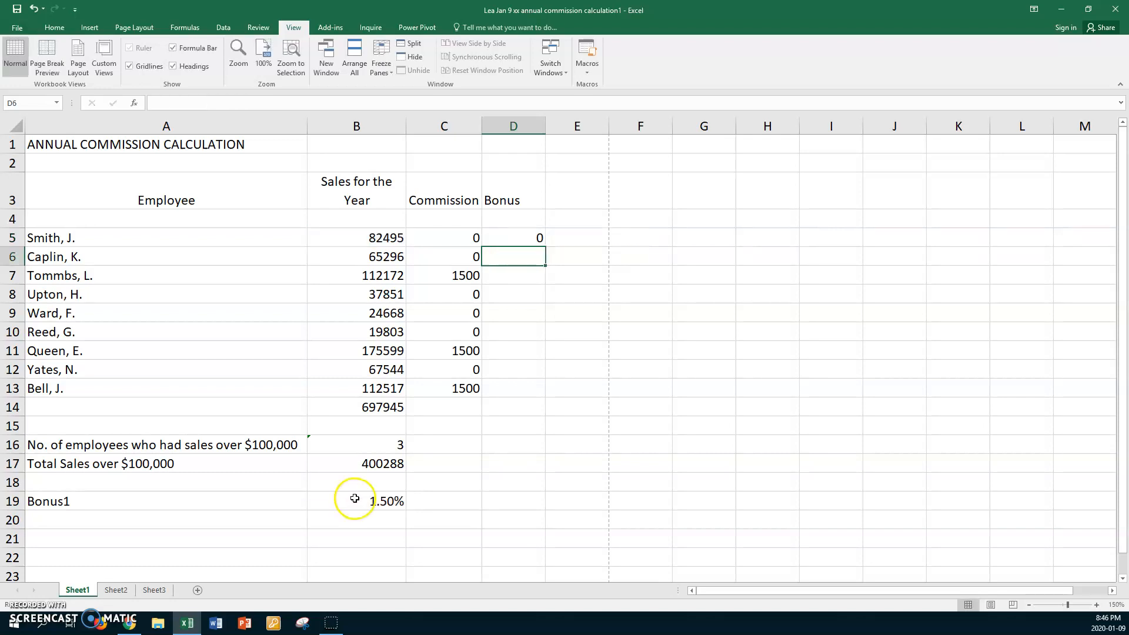
Fill the bonus formula from D5 down through D13 for the remaining employees.
click(519, 236)
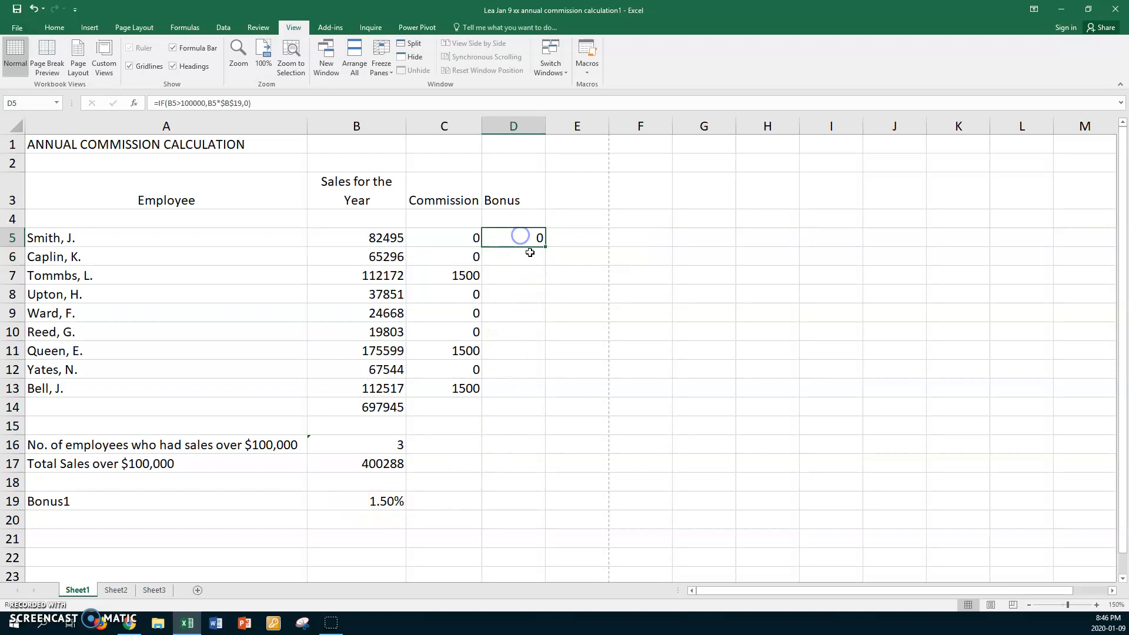
drag(545, 250, 521, 391)
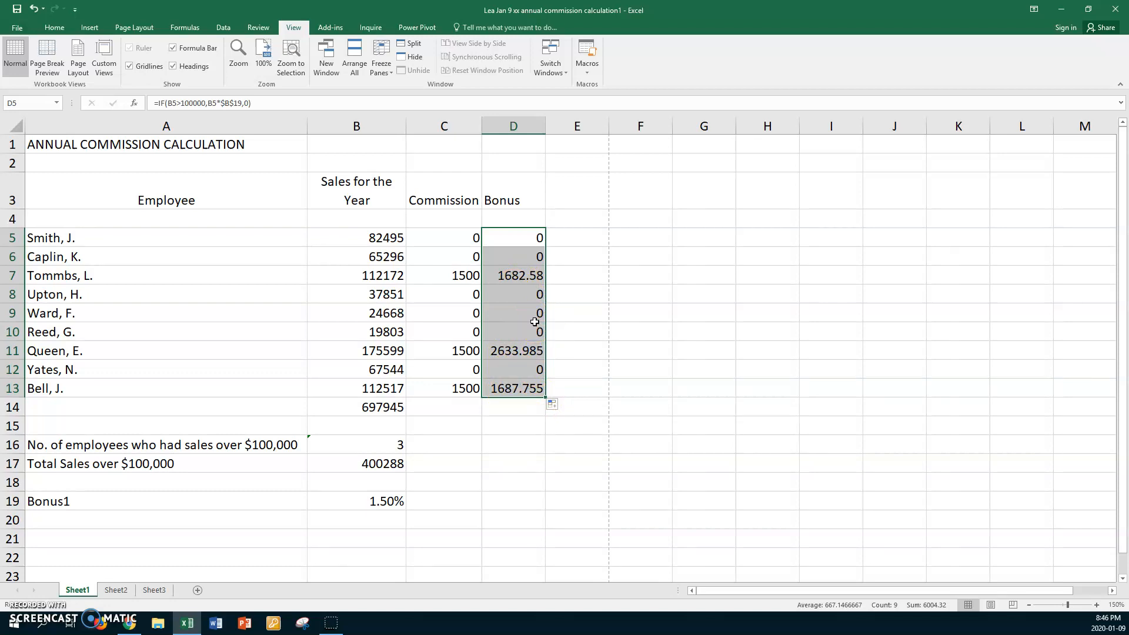
double_click(532, 209)
text(1)
key(Return)
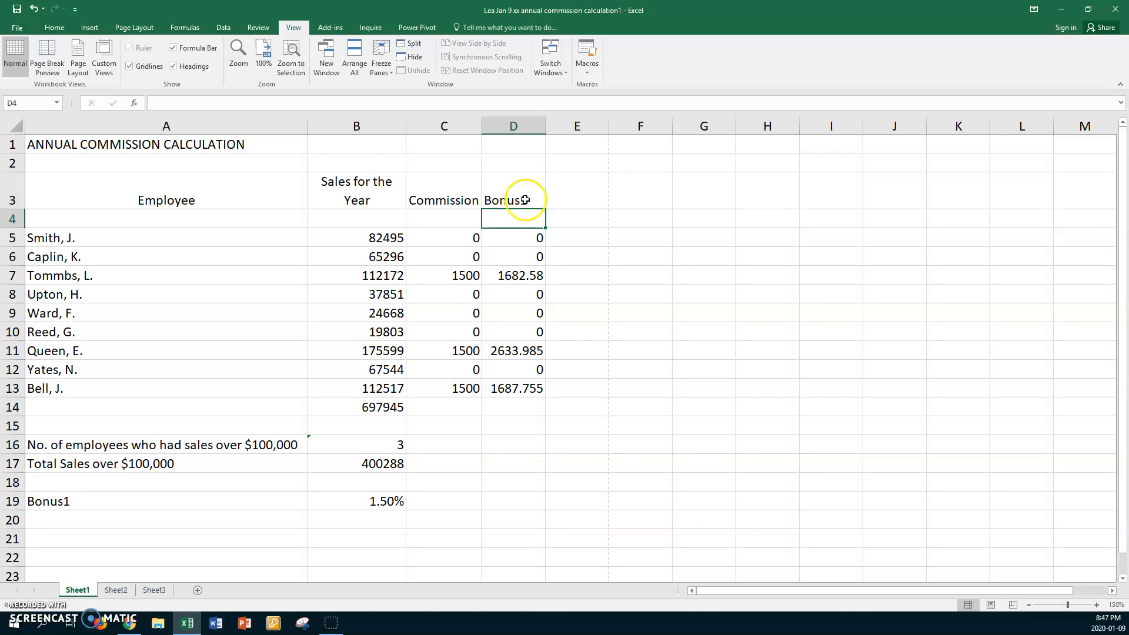
click(534, 200)
click(535, 200)
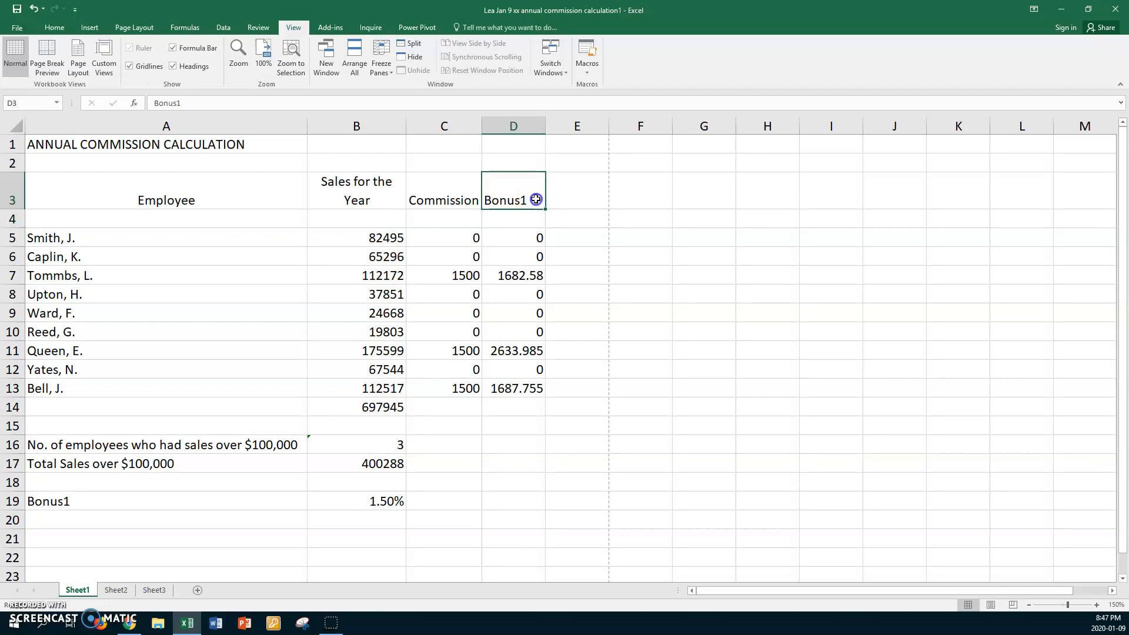
double_click(536, 200)
key(BackSpace)
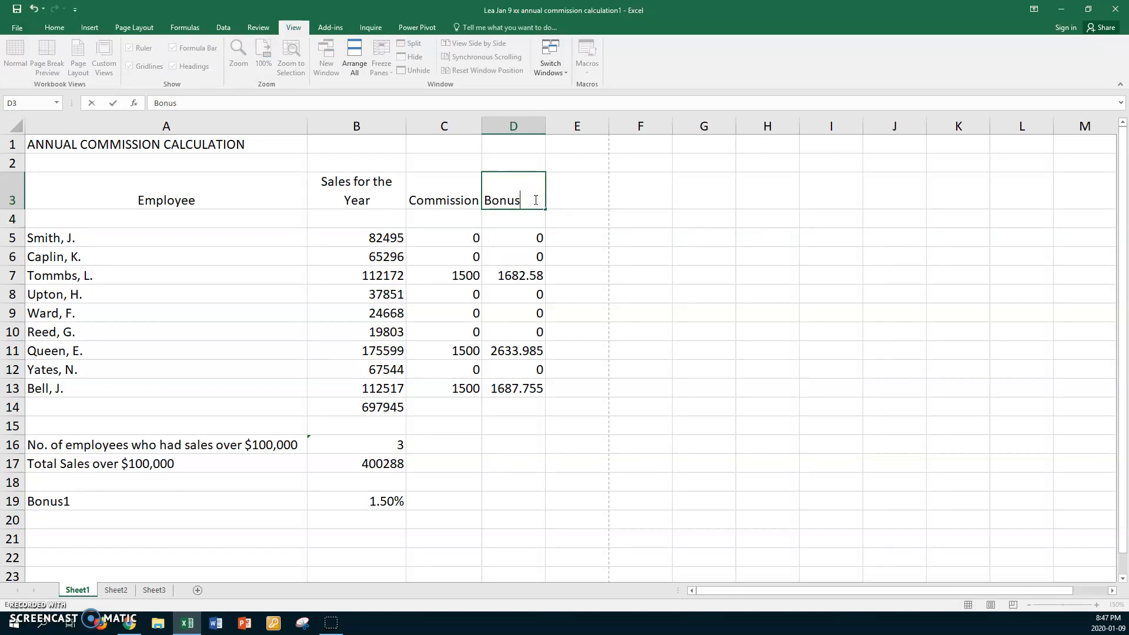
click(574, 202)
Copy the Bonus heading from D3 into E3 and change the copy to Bonus1.
click(533, 200)
drag(546, 209, 592, 211)
click(587, 202)
double_click(591, 200)
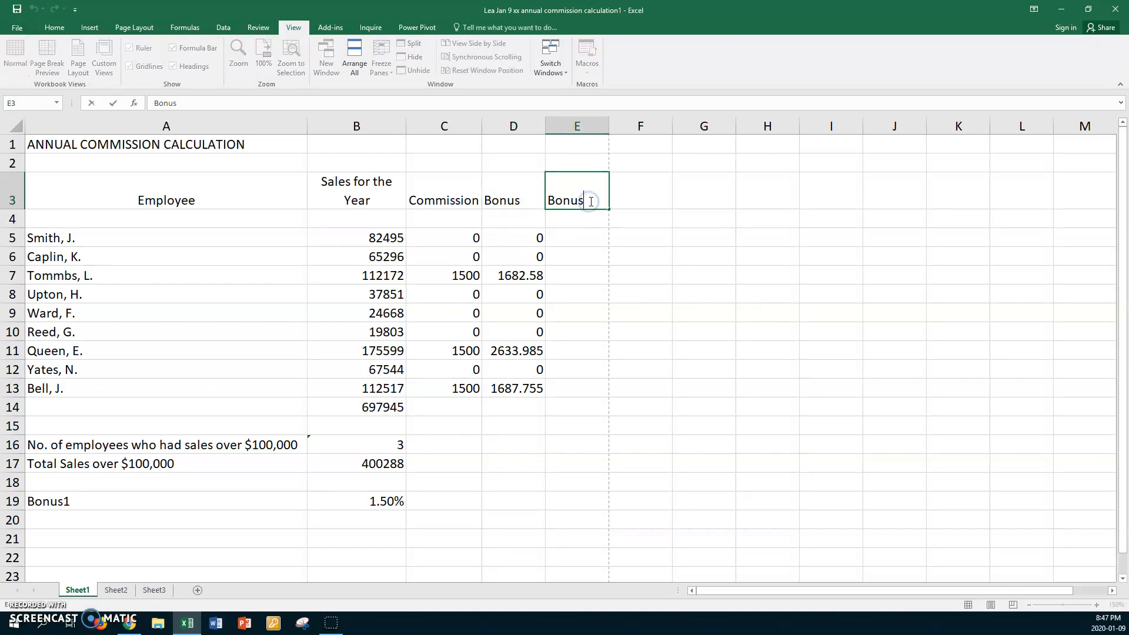
text(1)
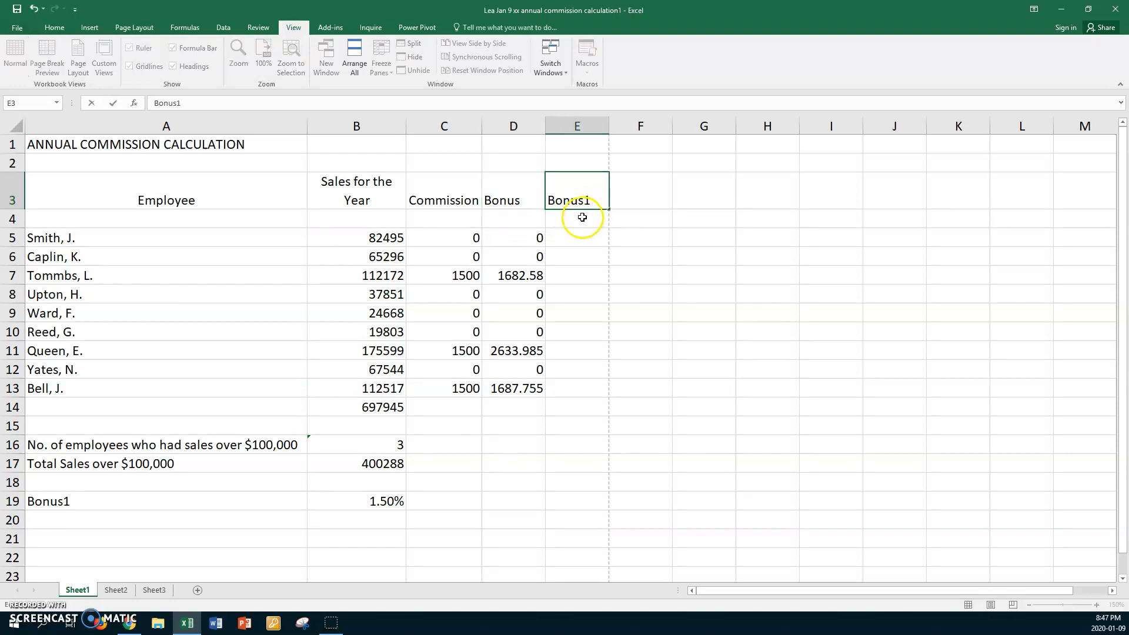
Extend the A19 label into A20, then rename A19 as Bonus and A20 as Bonus1.
click(104, 499)
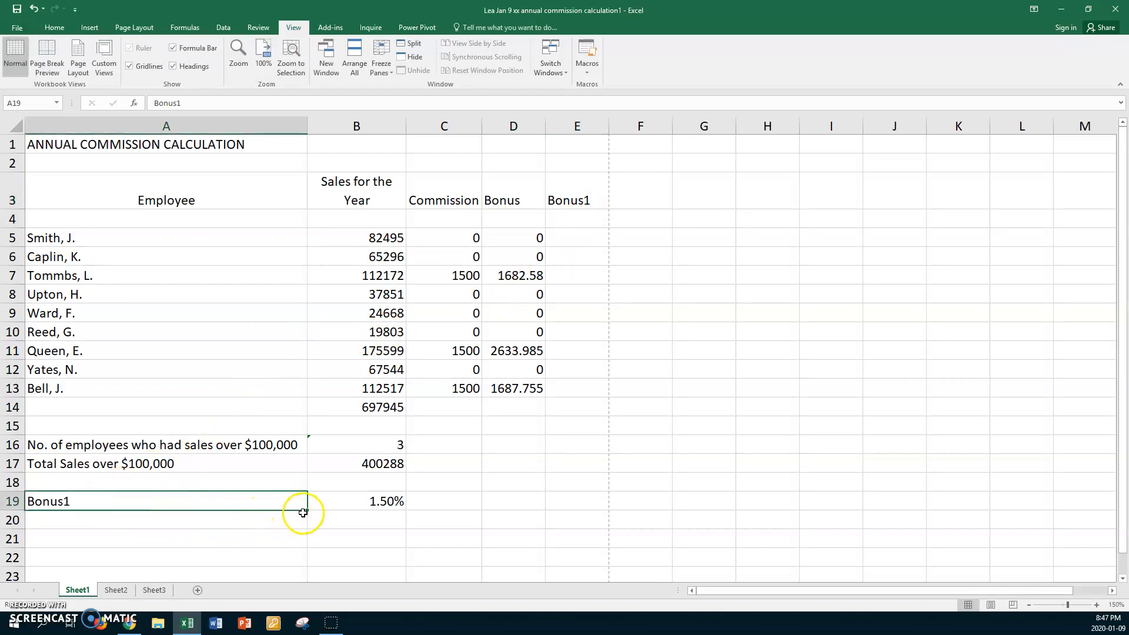
drag(306, 509, 300, 522)
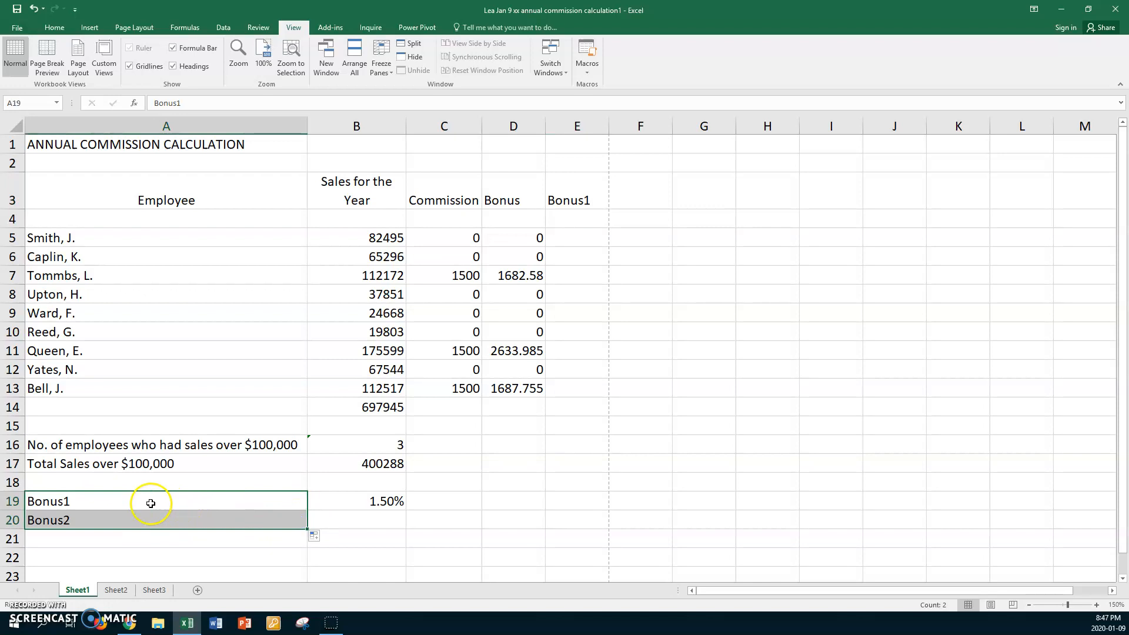
double_click(87, 500)
key(BackSpace)
double_click(80, 519)
key(BackSpace)
text(1)
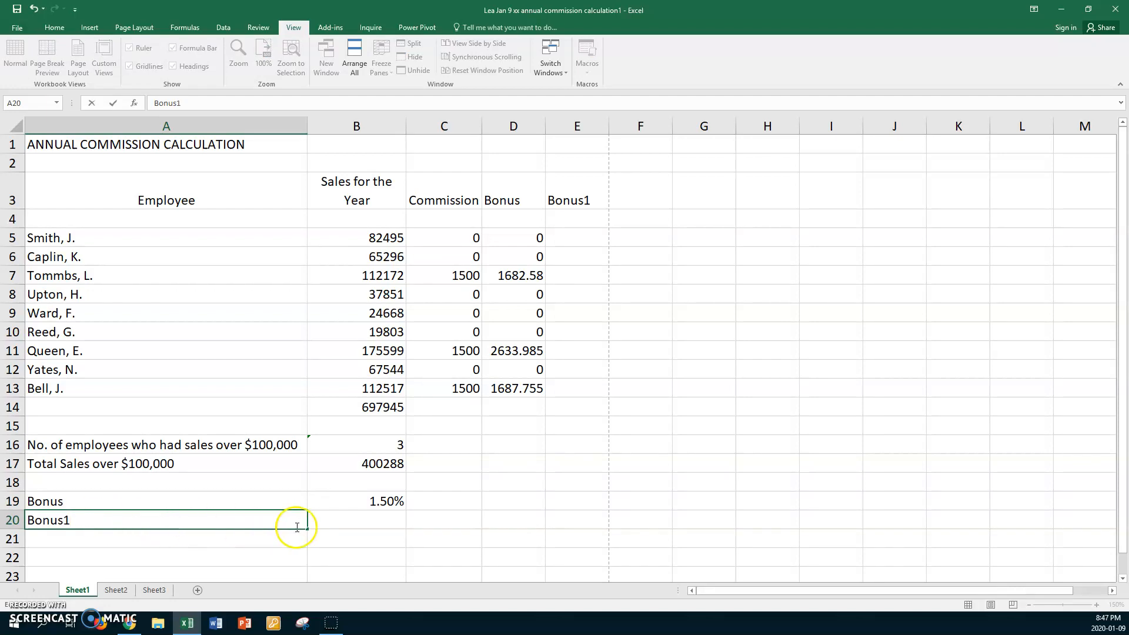
Enter a rate of 5% in B20 for Bonus1.
click(335, 522)
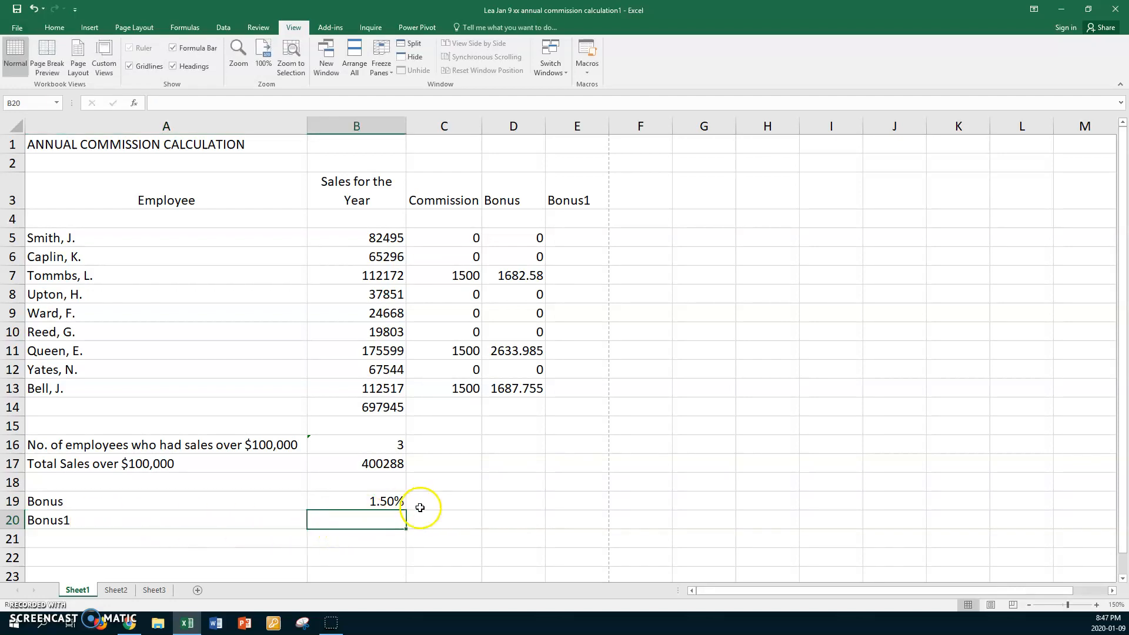
text(5)
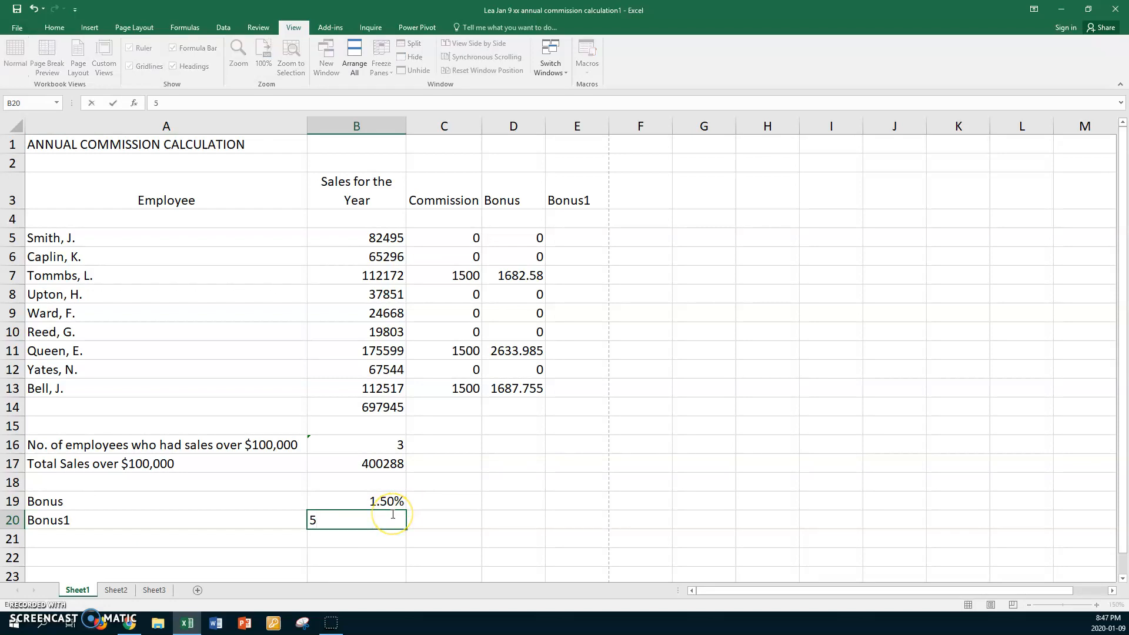
text(%)
key(Return)
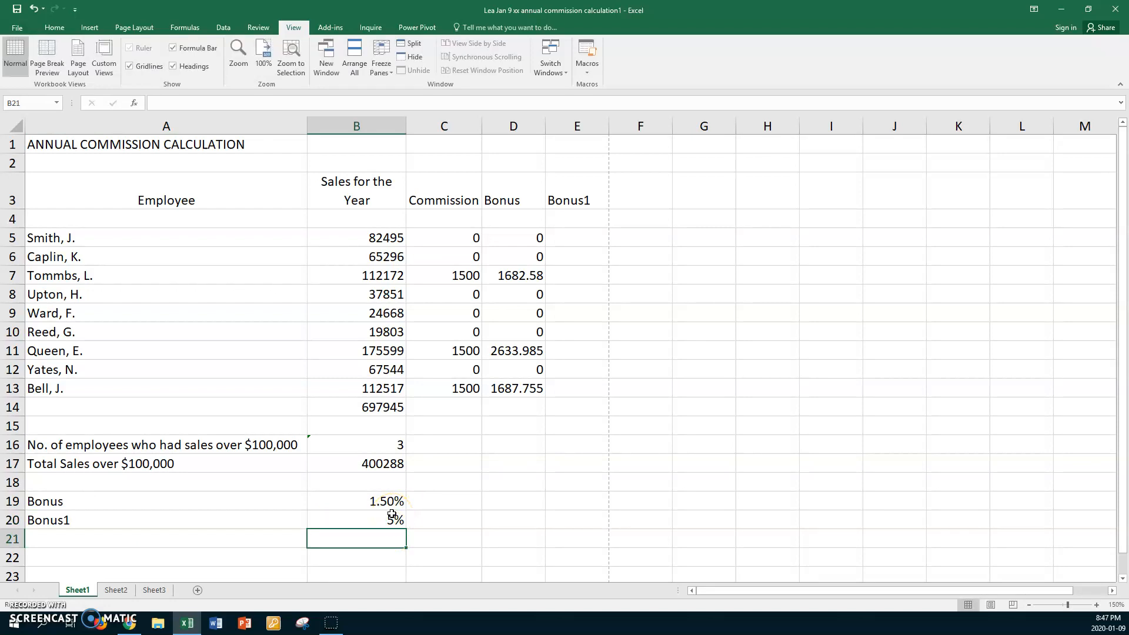
Enter the Bonus1 formula =IF(B5>150000,(B5-150000)*$B$20,0) in E5, with an absolute reference to the rate.
click(589, 242)
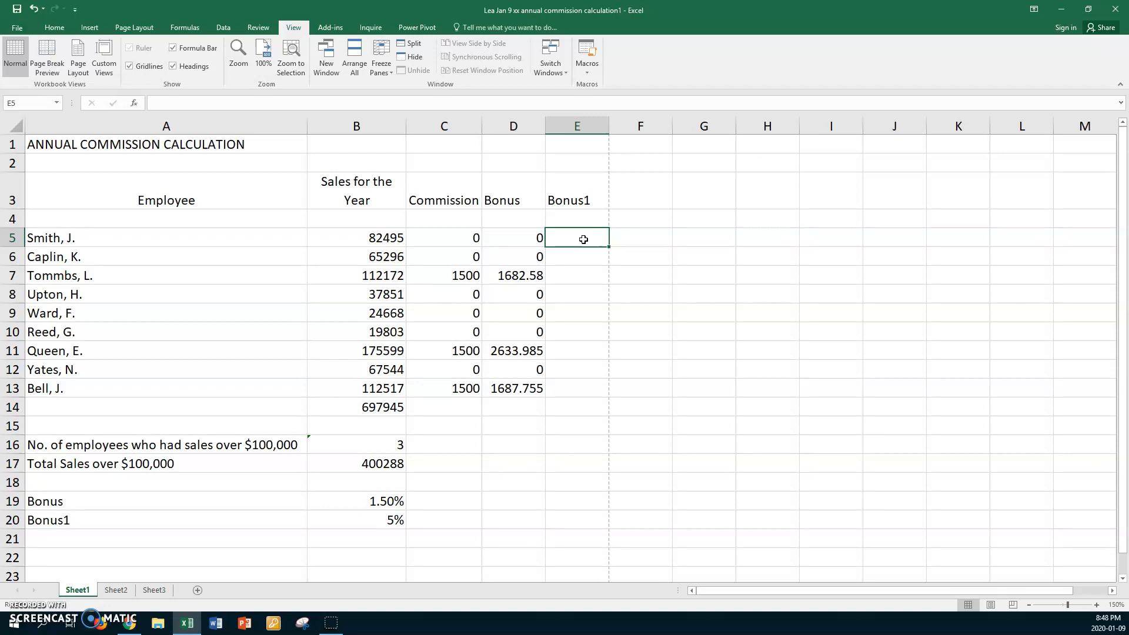
text(=if)
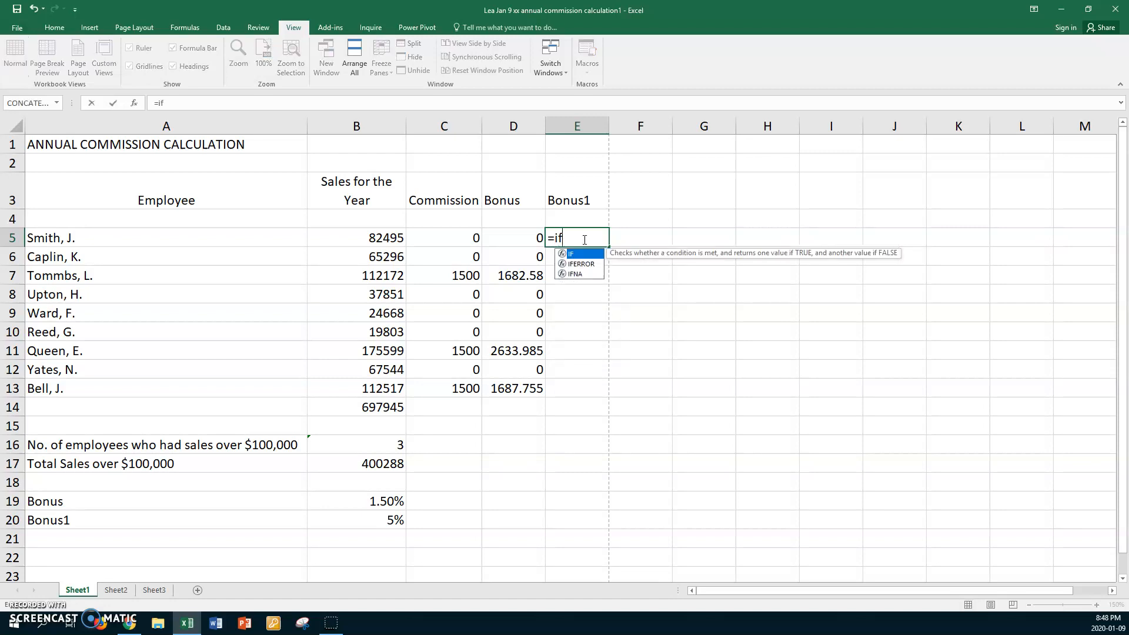
text(()
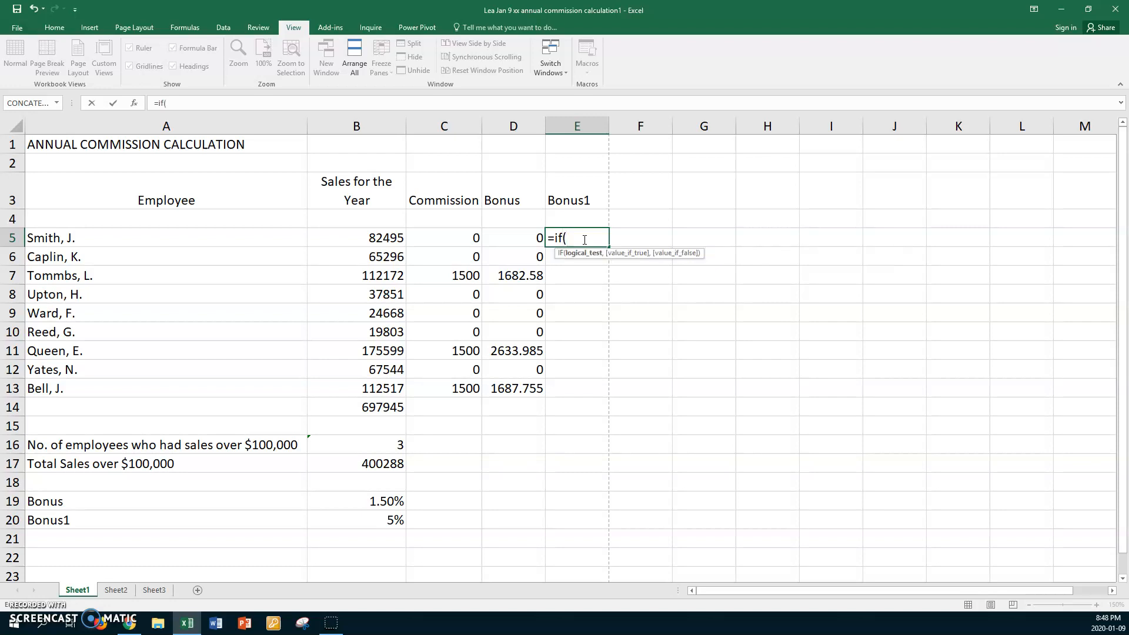
click(363, 238)
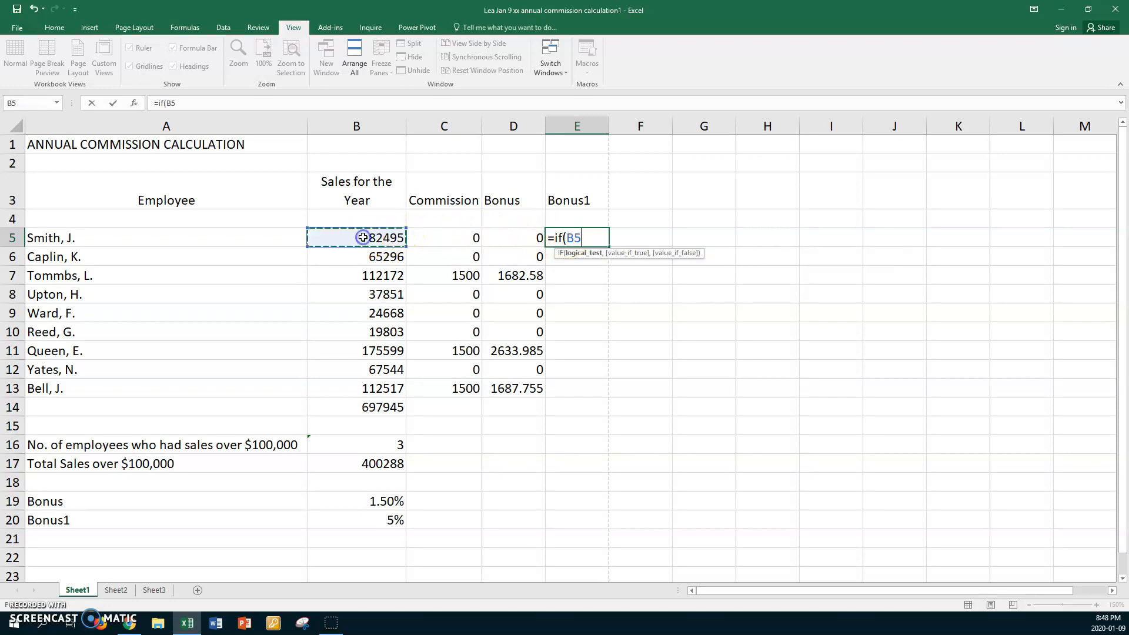
text(>150000)
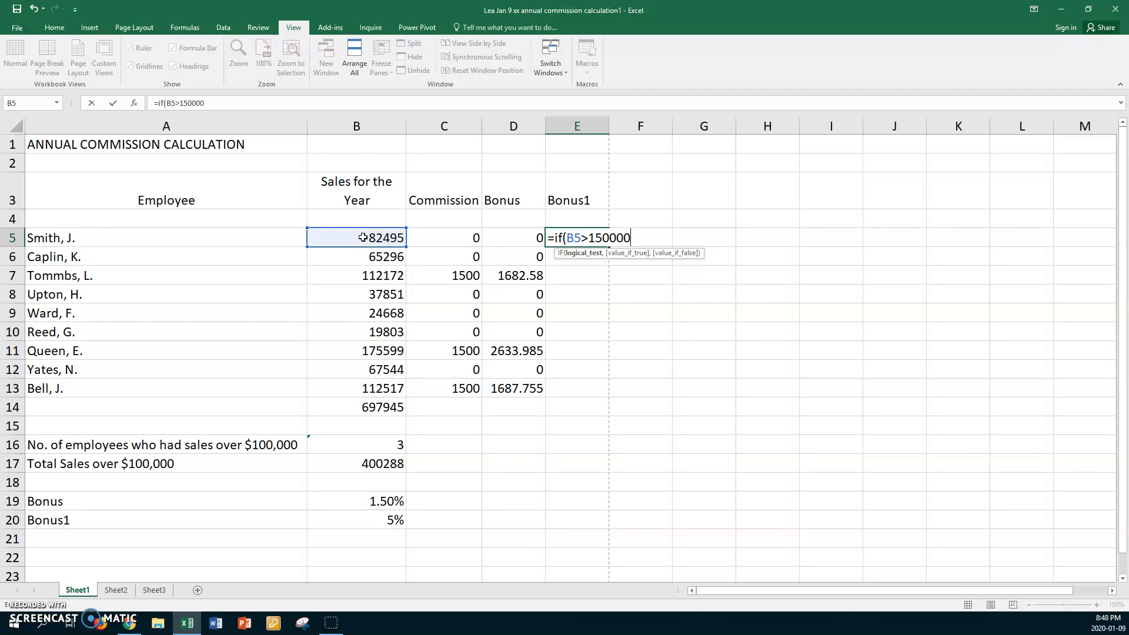
text(,()
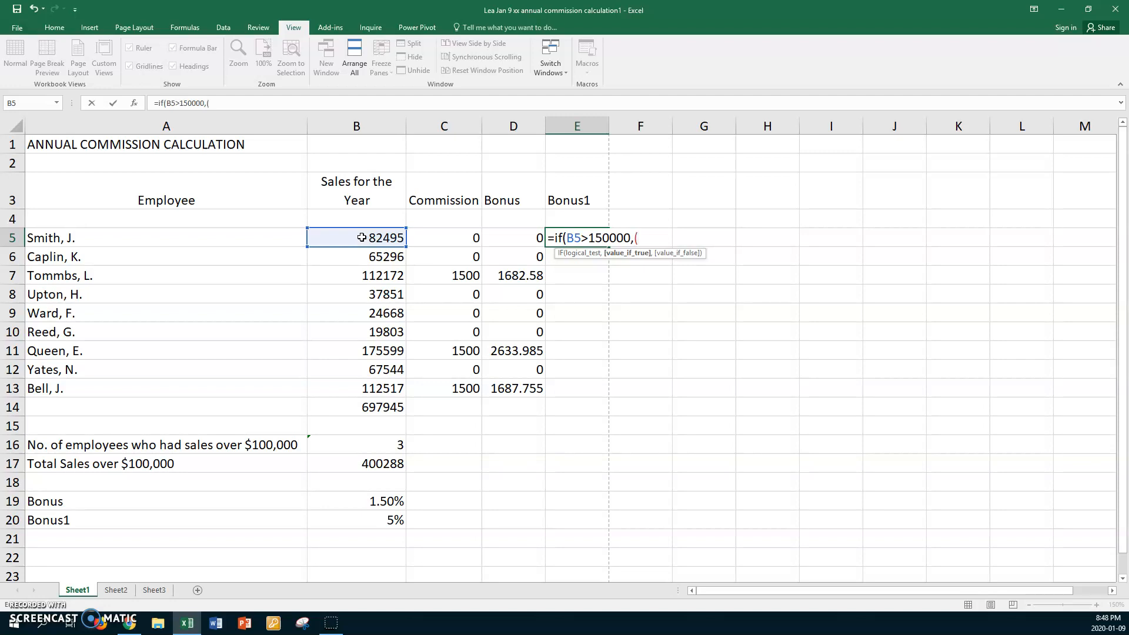
click(349, 238)
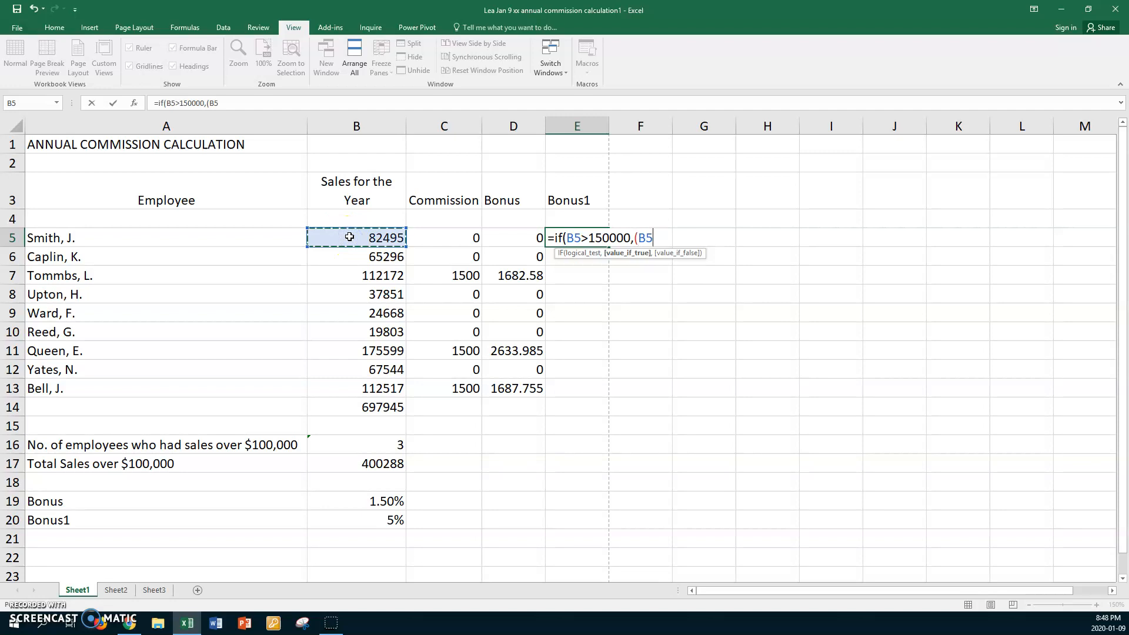
text(-150000))
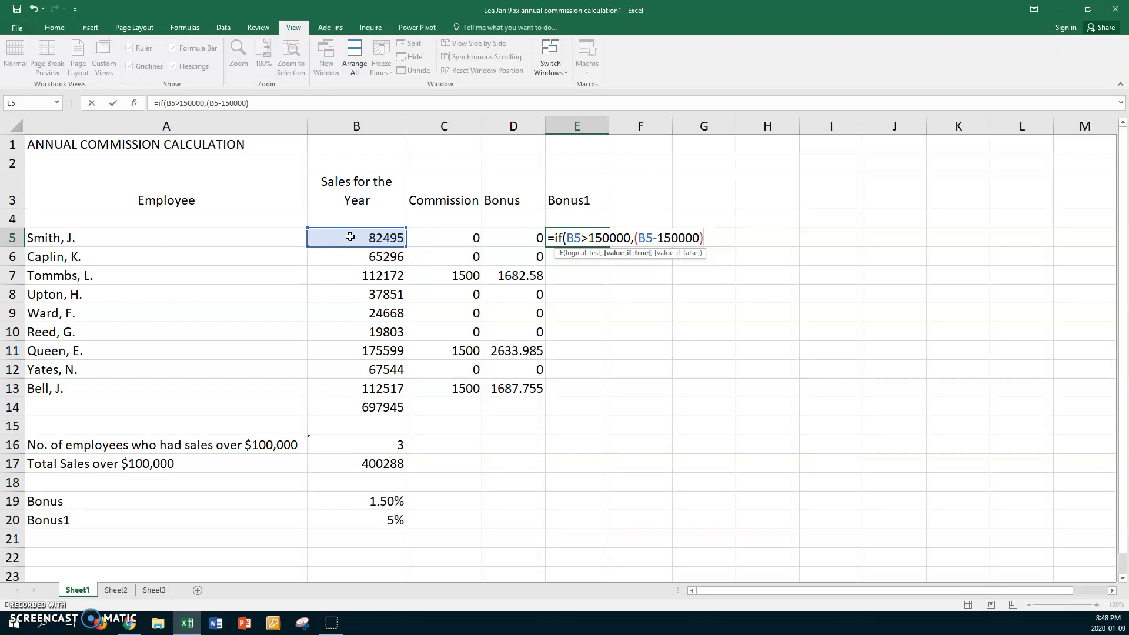
text(*)
click(357, 521)
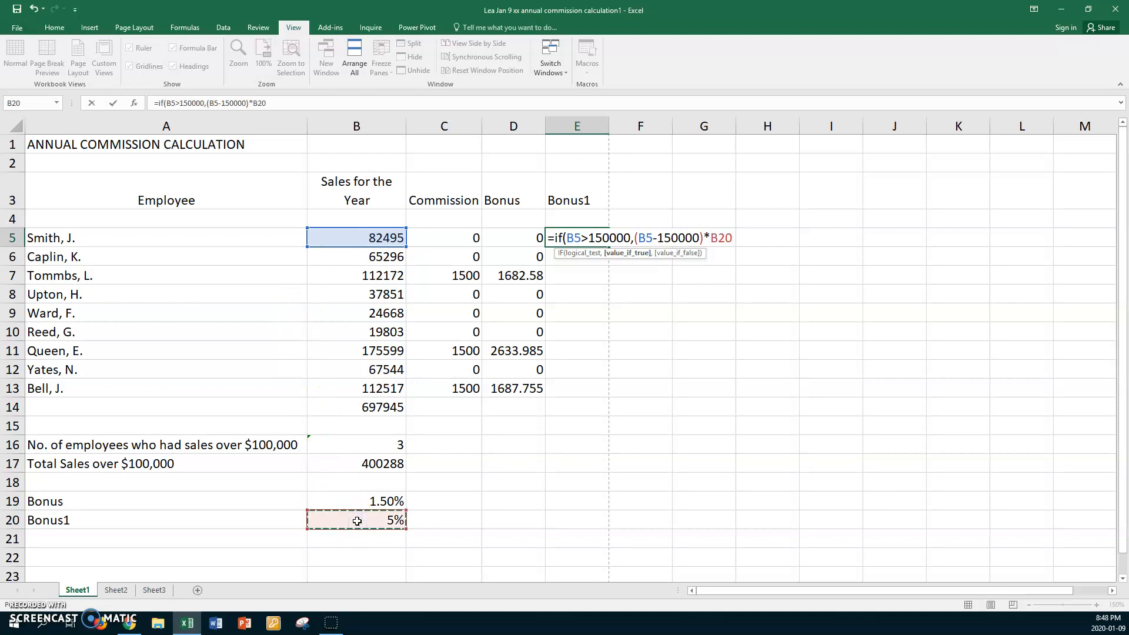
key(F4)
text(,0)
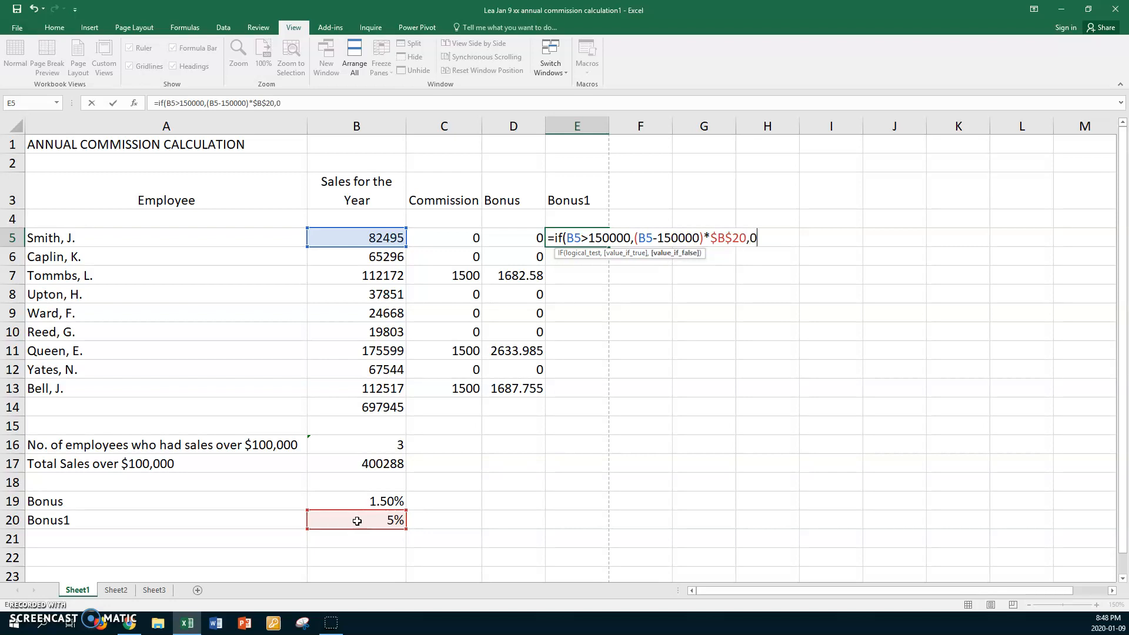
text())
key(Return)
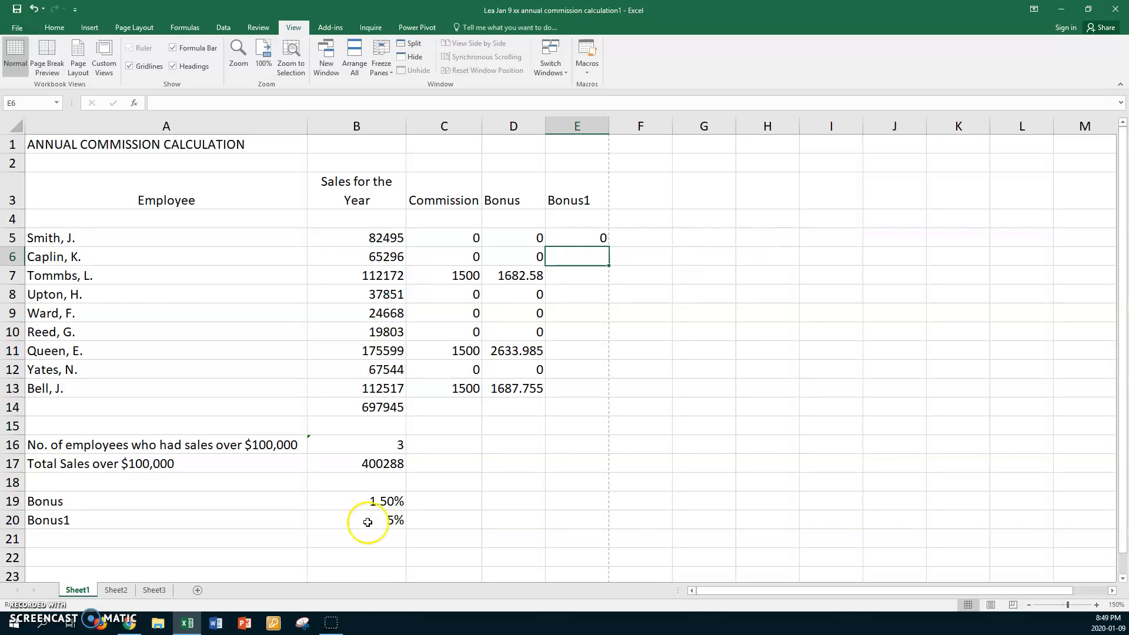
Fill the Bonus1 formula from E5 down through E13 for the remaining employees.
click(574, 235)
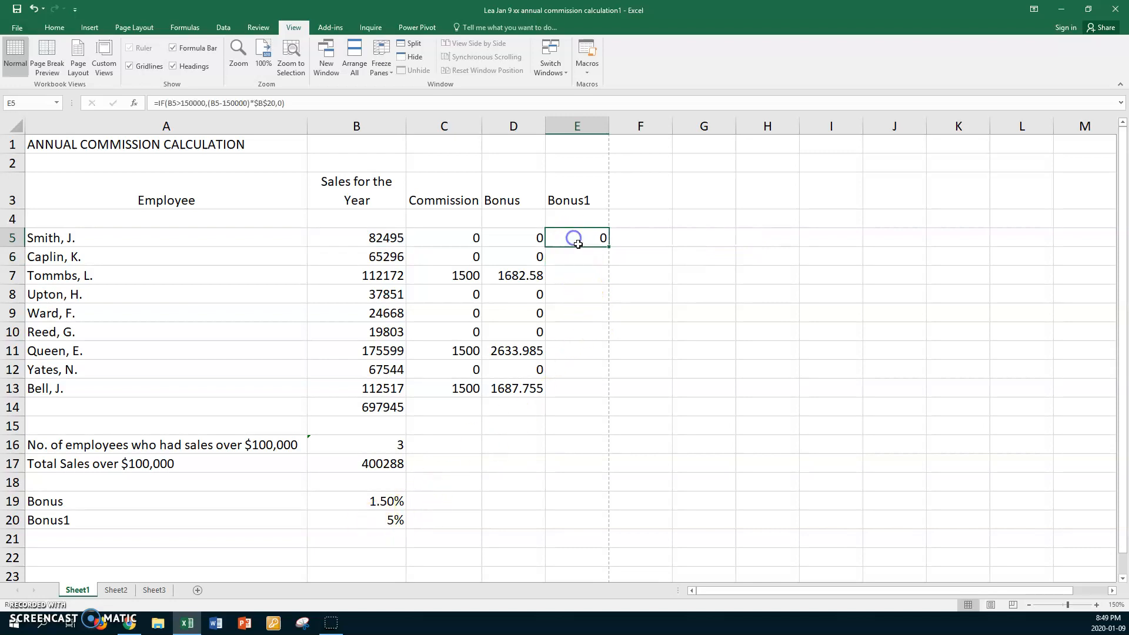
drag(609, 247, 592, 387)
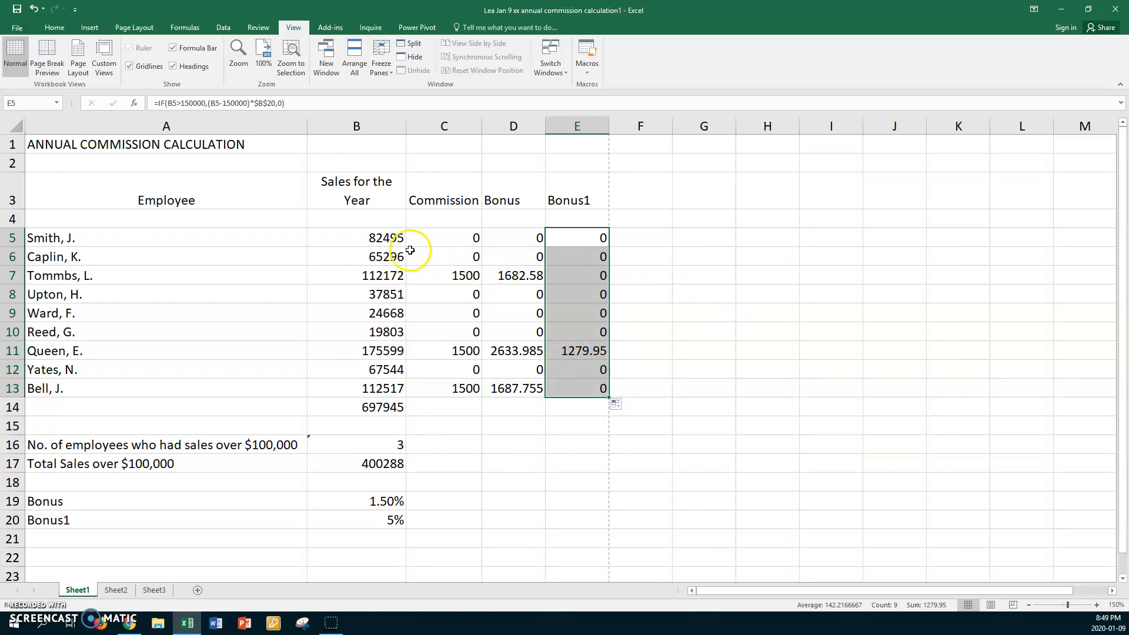
Format B5:E14 with the Accounting number format, using two decimal places and the $ symbol.
drag(364, 238, 566, 401)
right_click(443, 258)
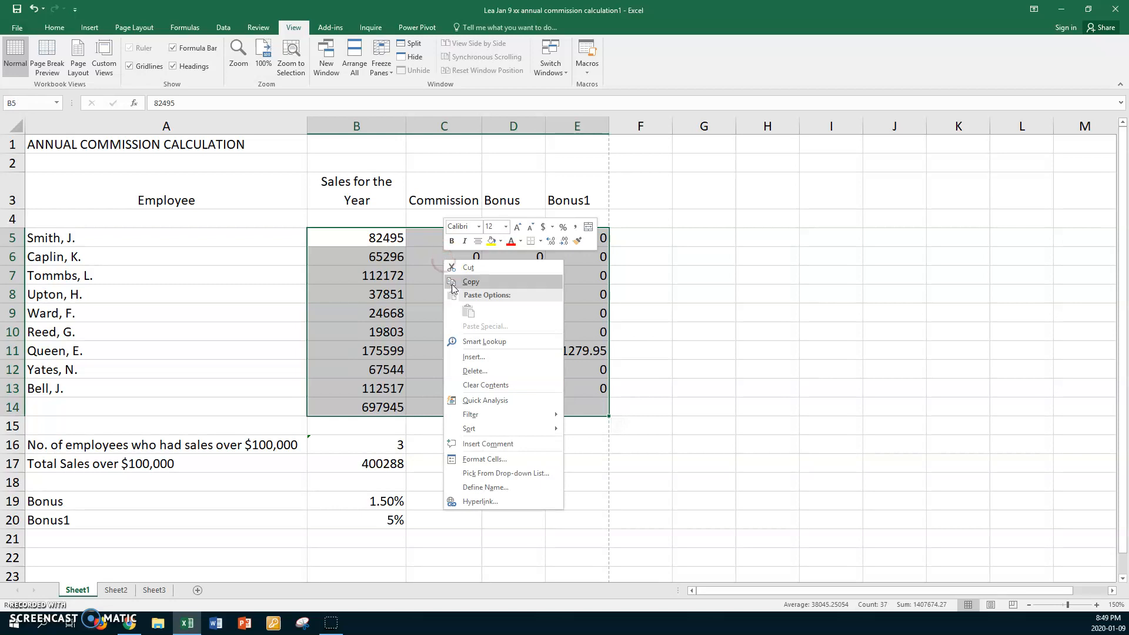
click(480, 459)
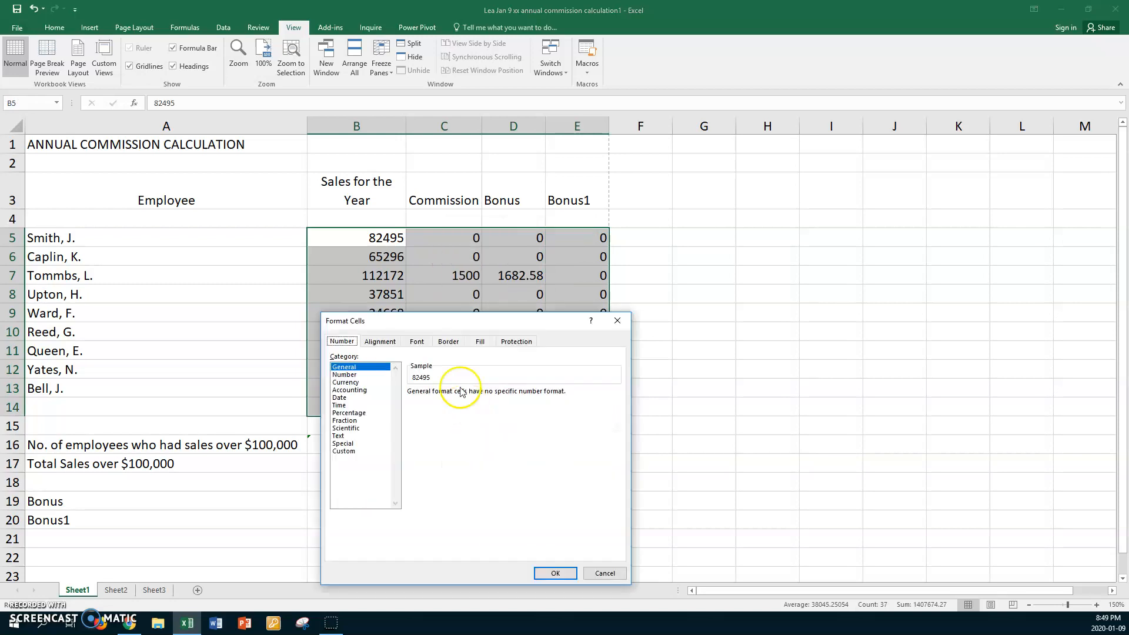
click(362, 390)
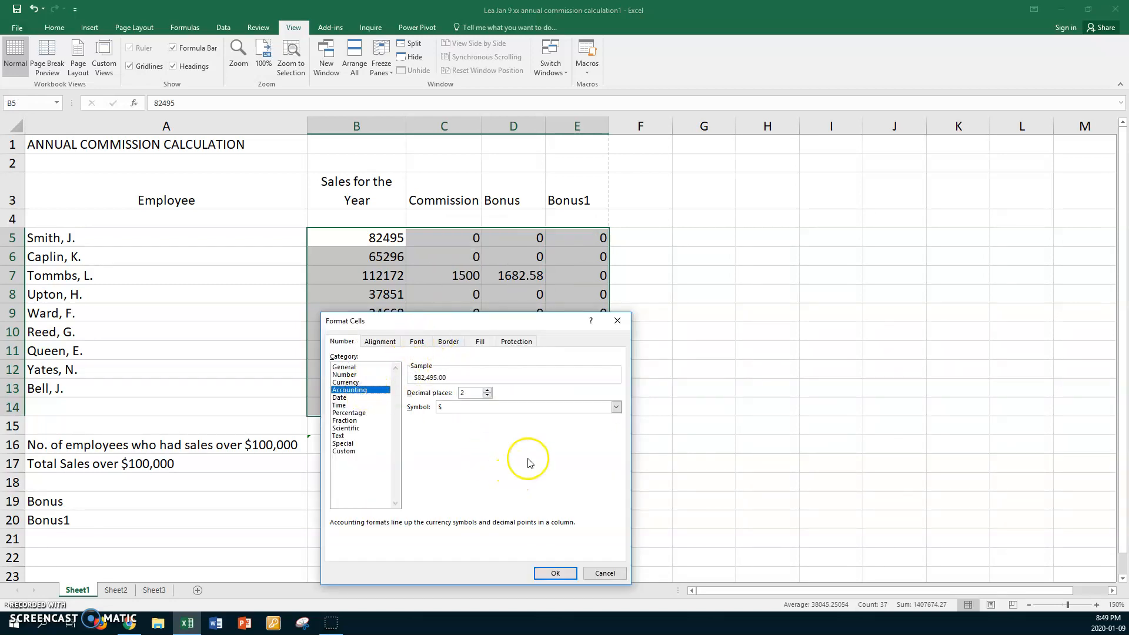
click(541, 574)
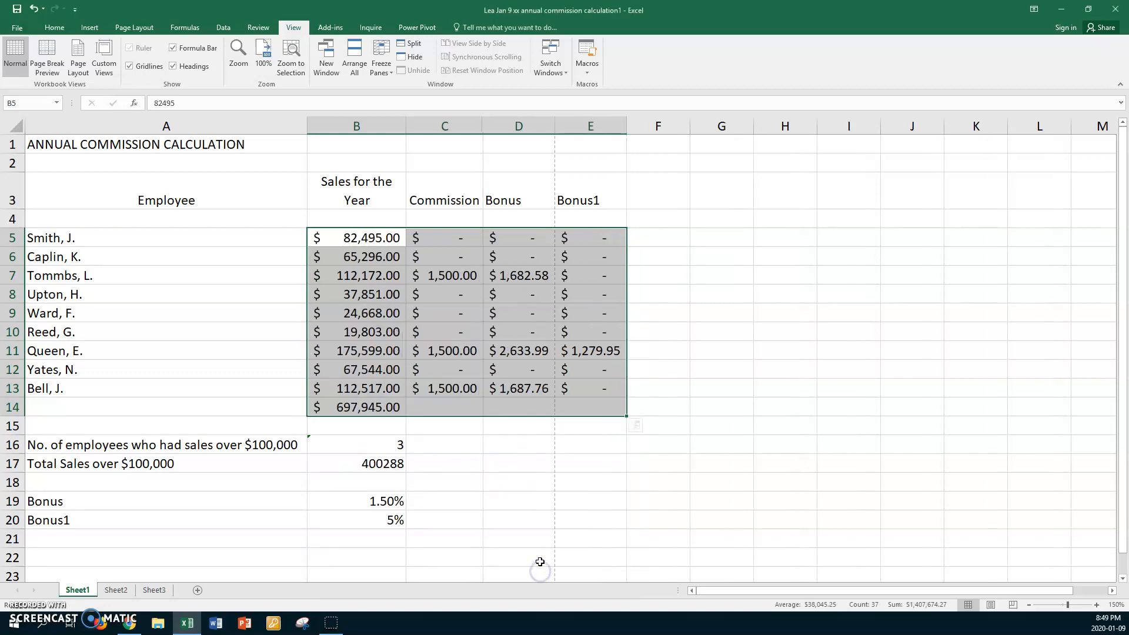
Set the Accounting format's currency symbol to None for B6:E13, between the first employee row and the total row.
drag(336, 257, 576, 382)
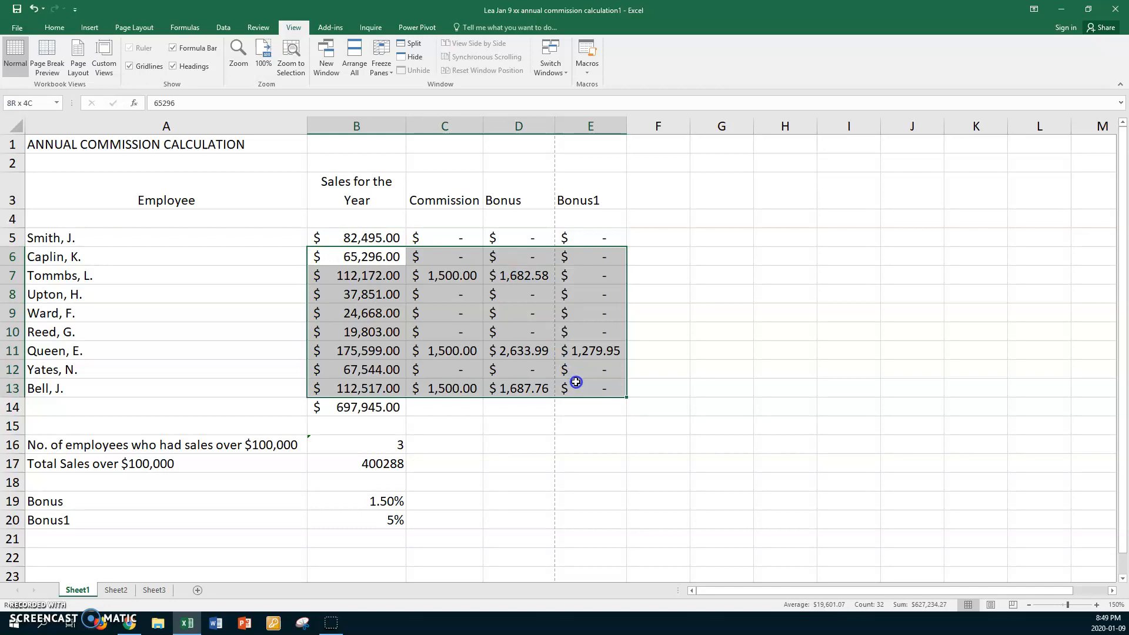
right_click(529, 340)
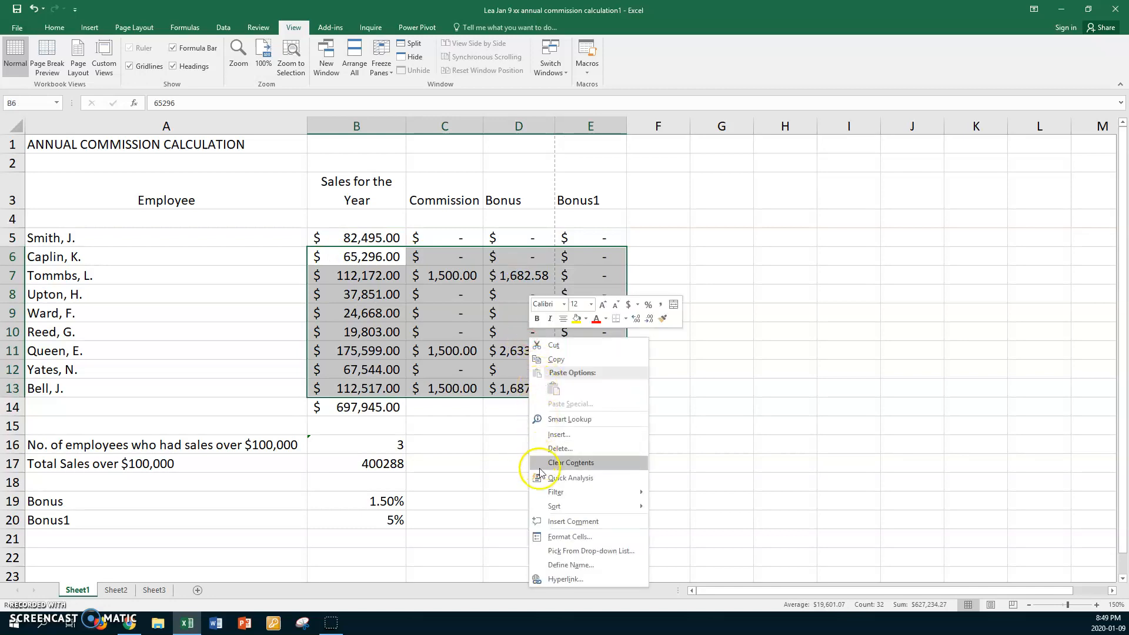
click(556, 536)
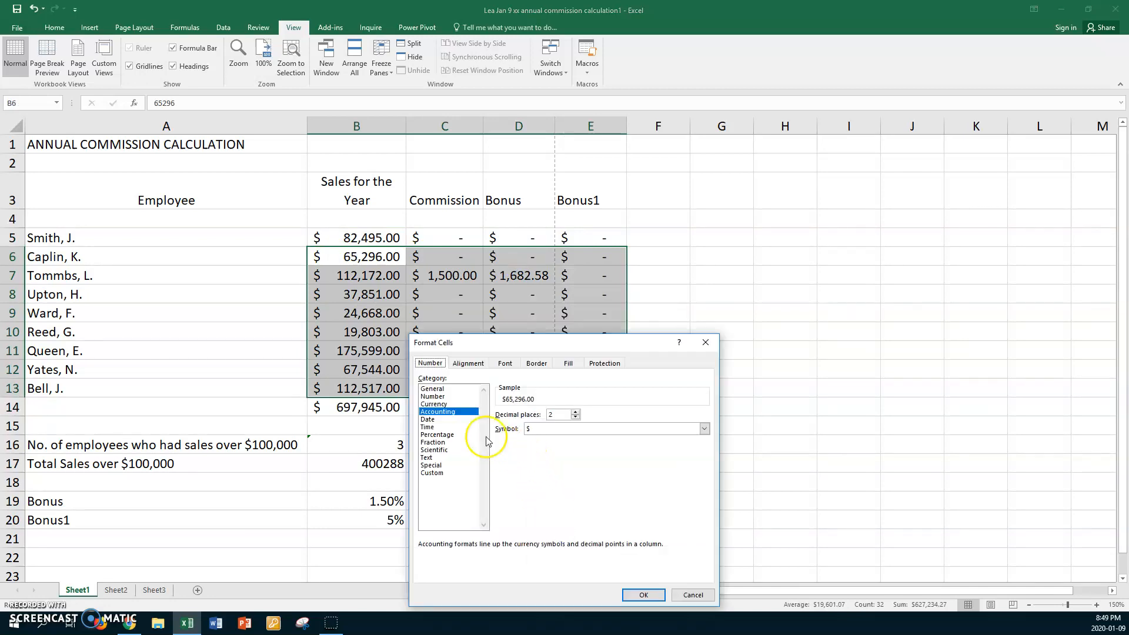
click(704, 428)
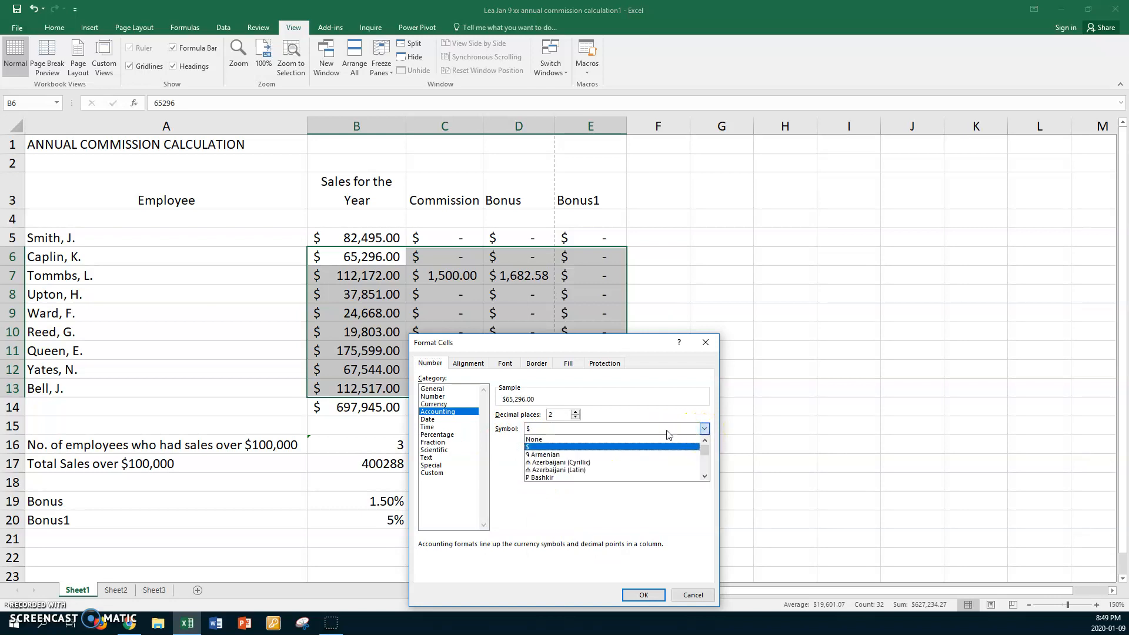
click(568, 441)
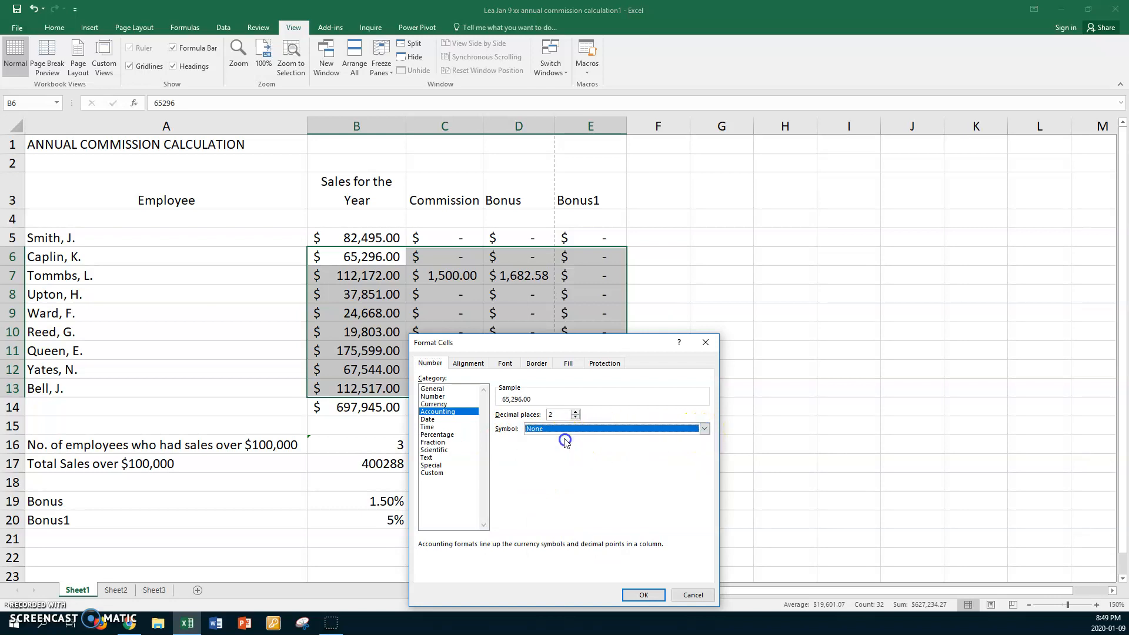
click(644, 595)
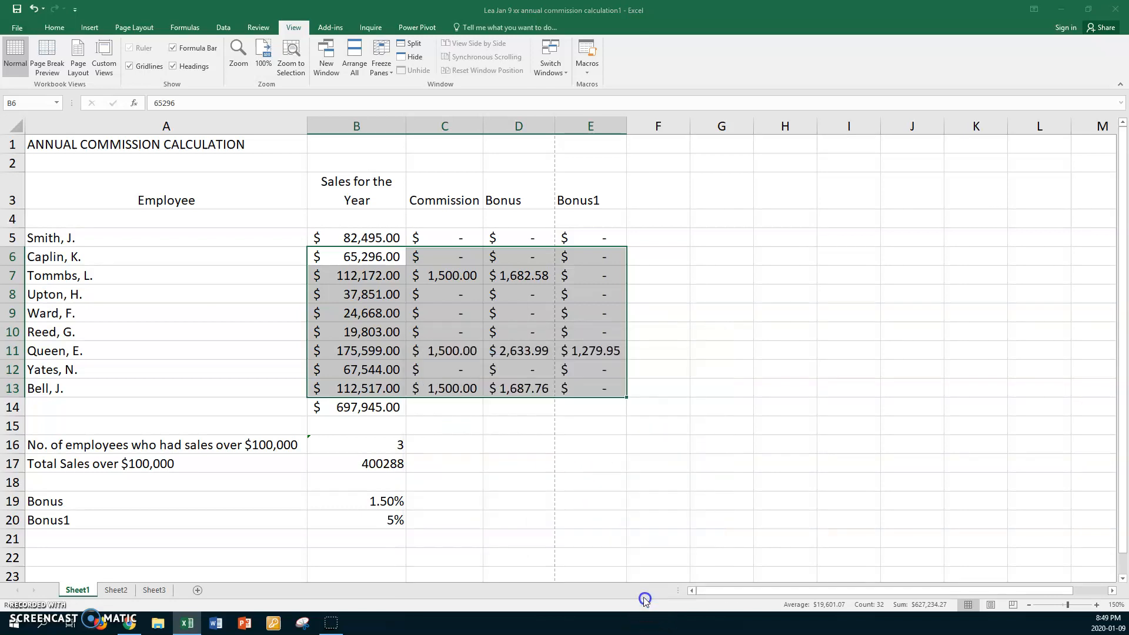
Add AutoSum totals in row 14 for the Commission, Bonus and Bonus1 columns, summing rows 5 to 13.
click(434, 238)
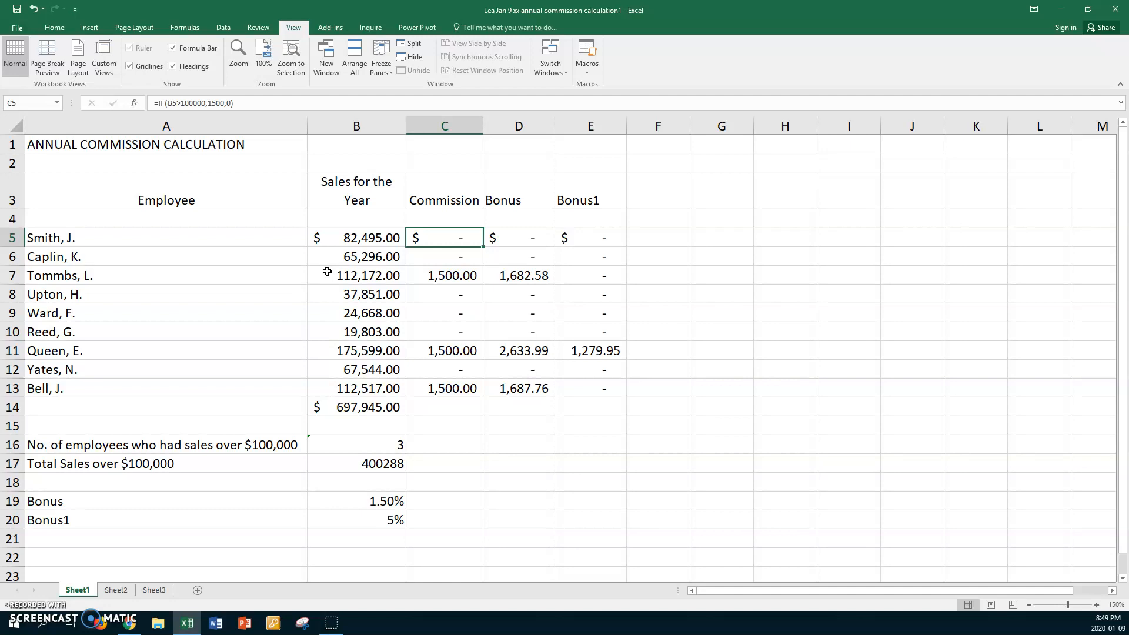
drag(435, 239, 605, 410)
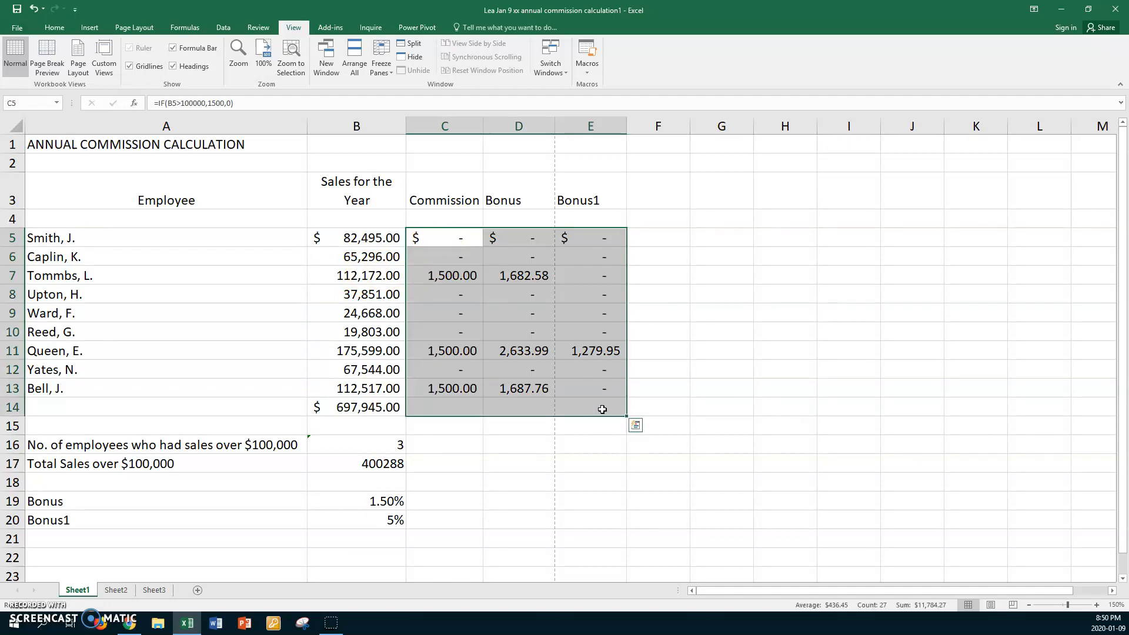
key(alt+equal)
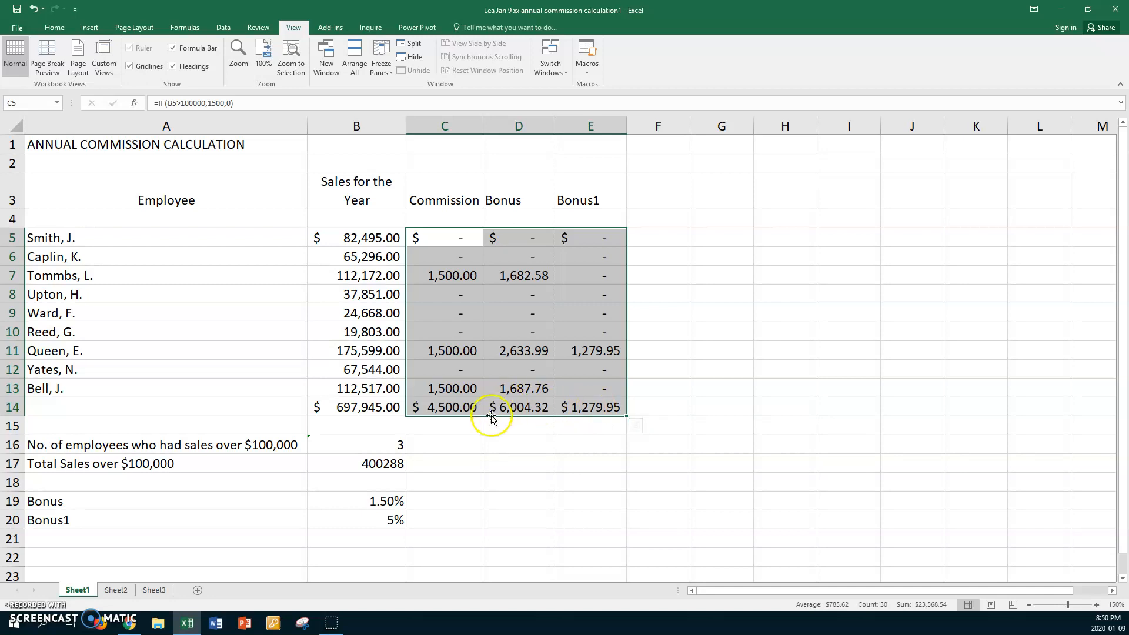
Check the SUM formulas in C14, D14 and E14 for the Commission, Bonus and Bonus1 columns.
click(469, 424)
click(451, 407)
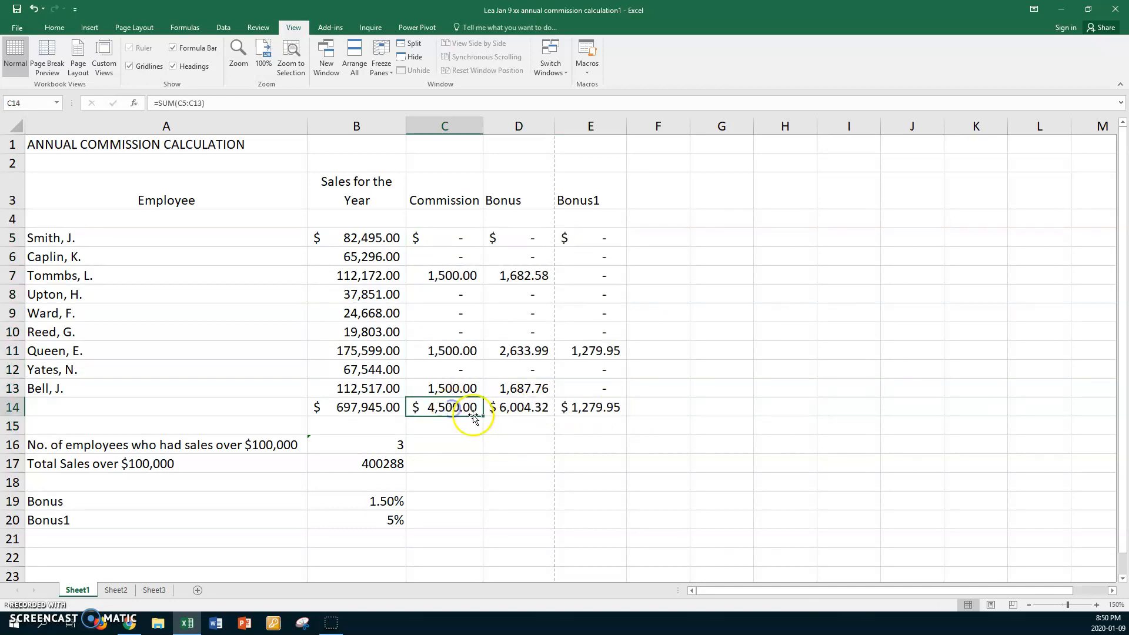
click(520, 410)
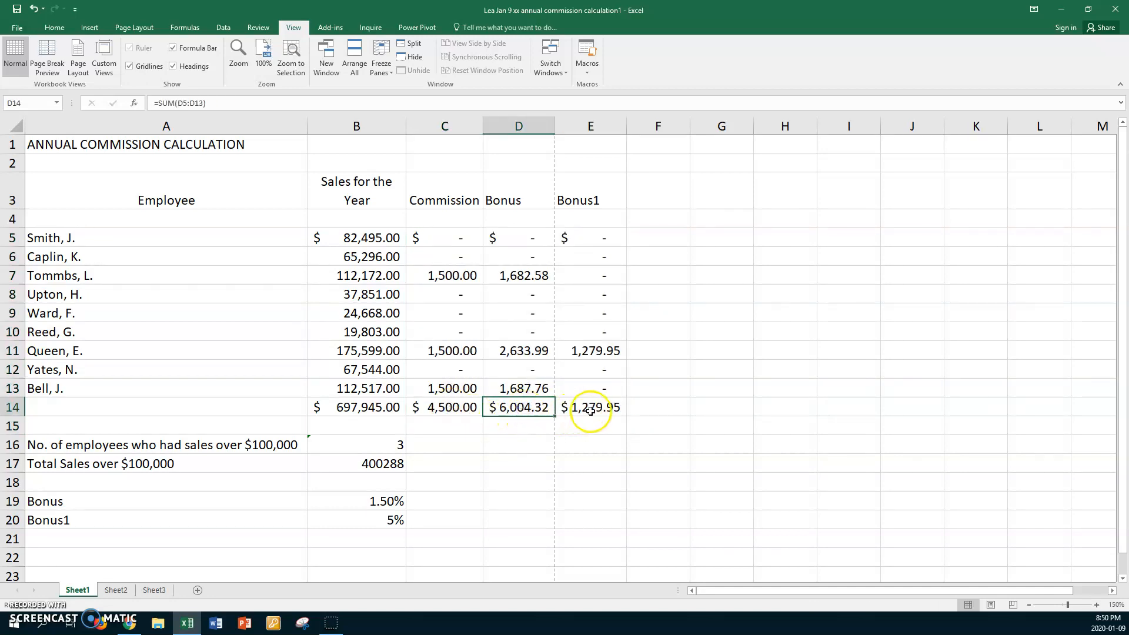
click(585, 411)
click(531, 407)
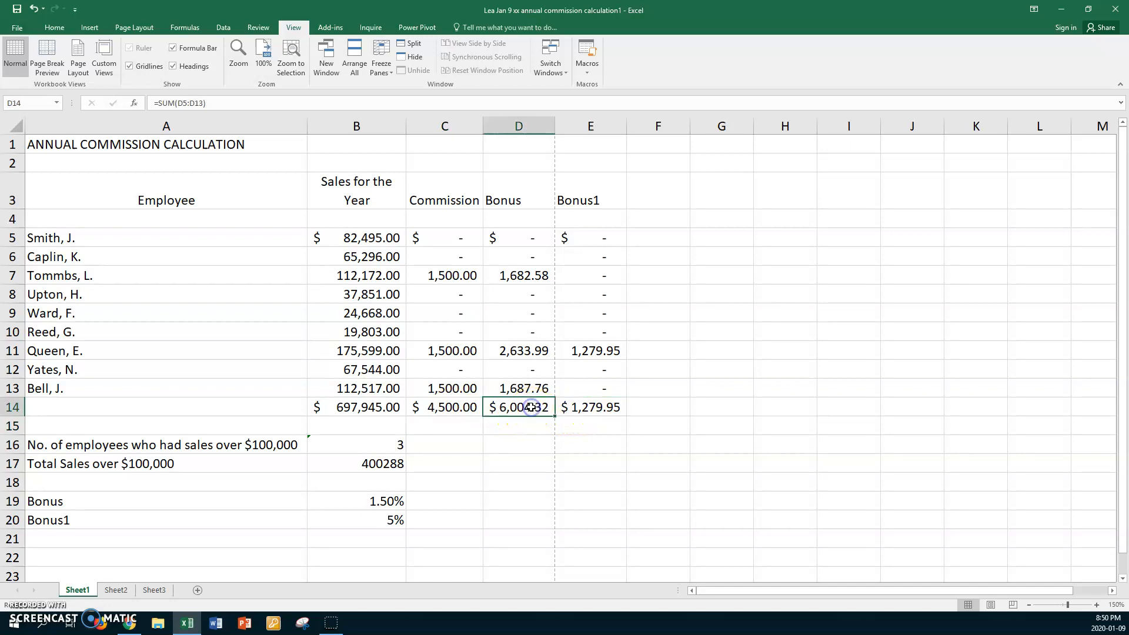
click(585, 407)
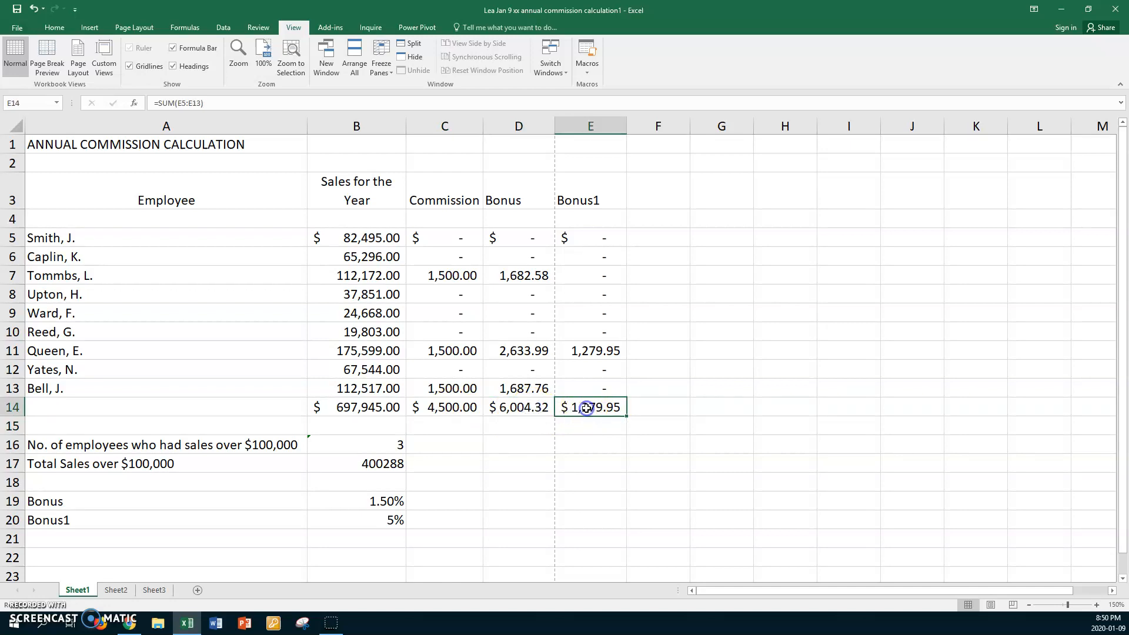
click(474, 440)
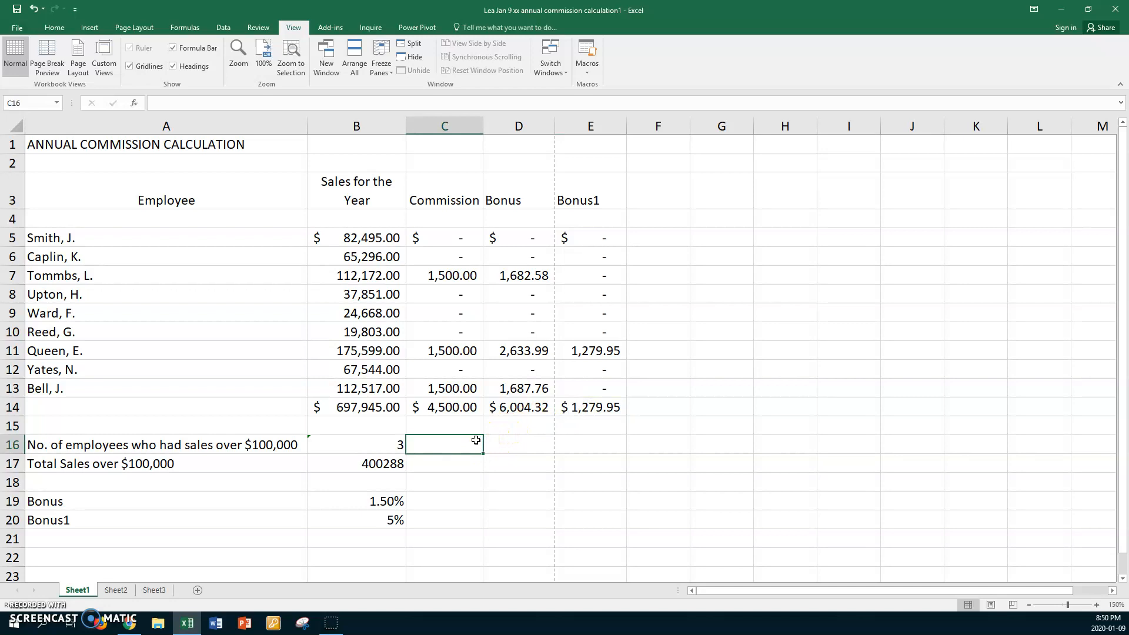